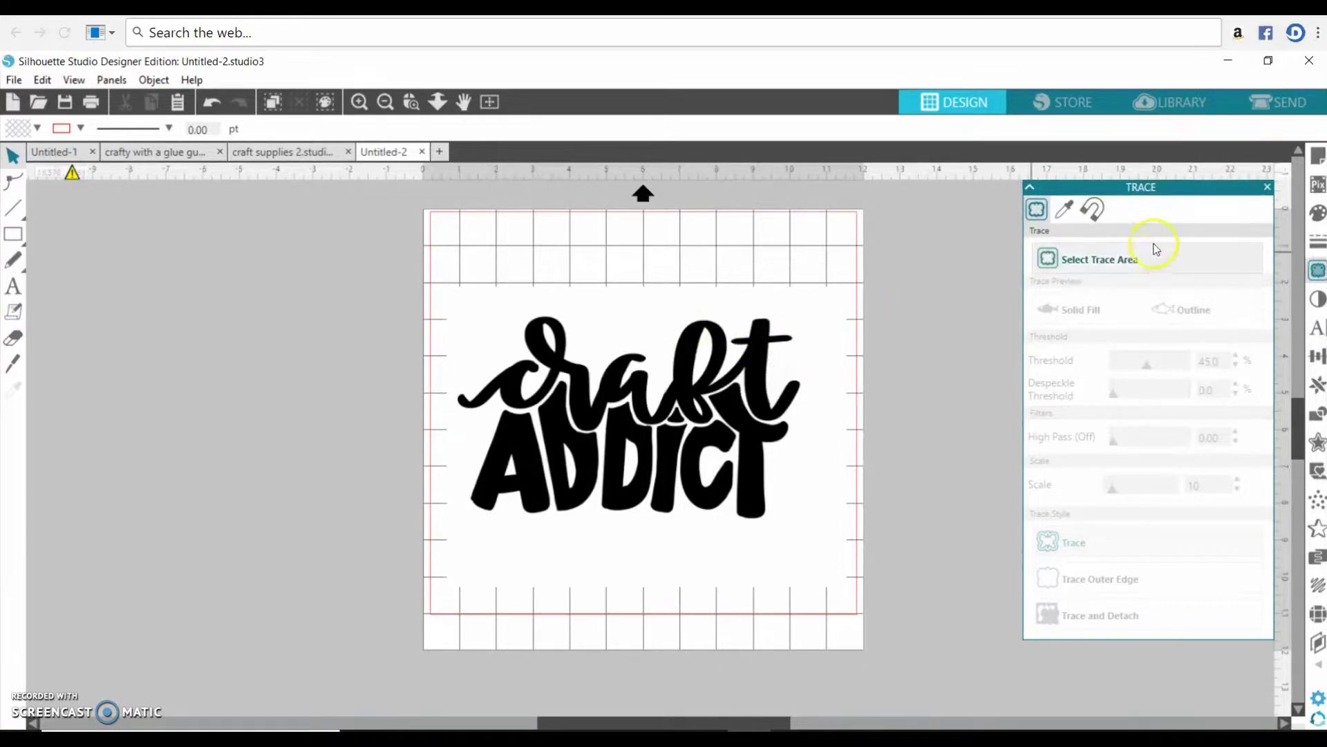
Set a trace area around the whole "craft ADDICT" image and trace it with the Trace style.
{"action": "left_click", "coordinate": [1142, 259]}
{"action": "mouse_move", "coordinate": [435, 269]}
{"action": "left_mouse_down"}
{"action": "mouse_move", "coordinate": [533, 415]}
{"action": "mouse_move", "coordinate": [860, 585]}
{"action": "left_mouse_up"}
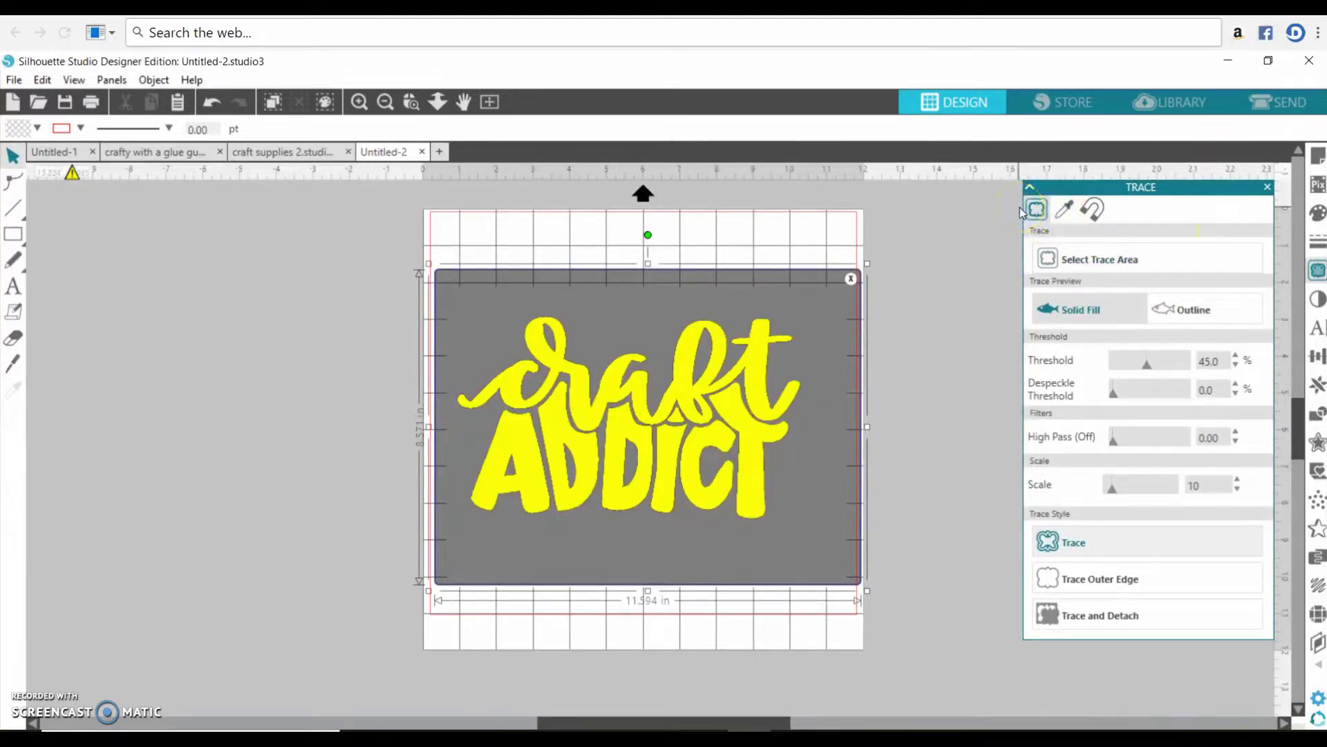
{"action": "left_click", "coordinate": [907, 396]}
{"action": "left_click", "coordinate": [721, 387]}
{"action": "left_click", "coordinate": [1083, 545]}
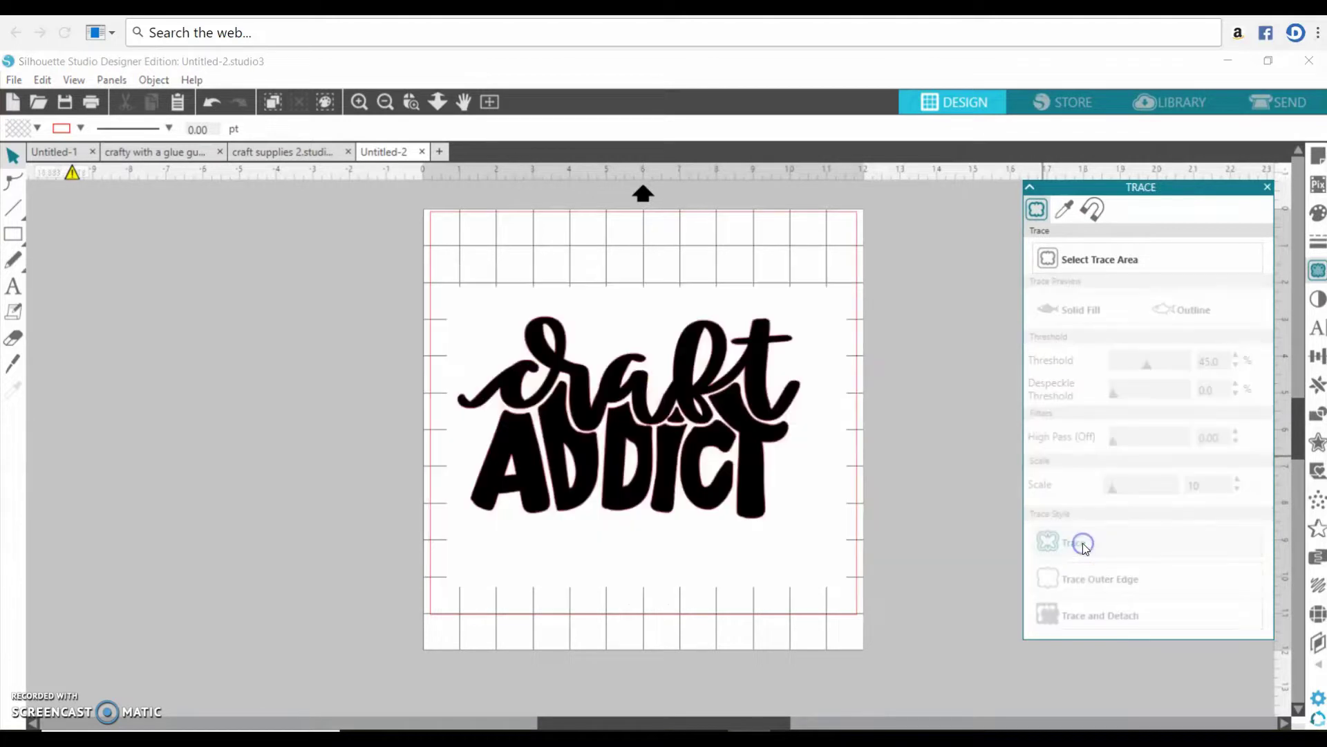
Move the original black image off the page to the left and shift the traced outline slightly upward.
{"action": "left_click_drag", "start_coordinate": [628, 332], "coordinate": [21, 282]}
{"action": "left_click", "coordinate": [593, 413]}
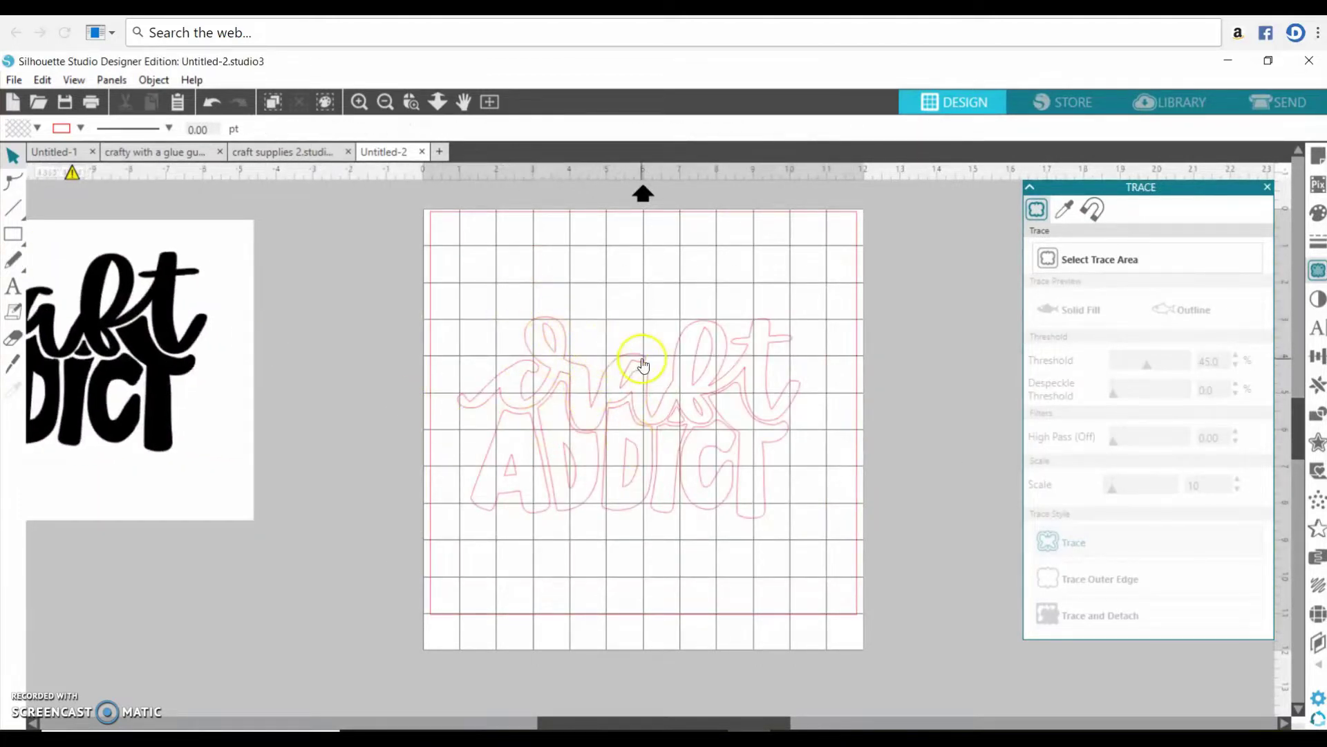
{"action": "mouse_move", "coordinate": [639, 372]}
{"action": "left_mouse_down"}
{"action": "mouse_move", "coordinate": [631, 325]}
{"action": "mouse_move", "coordinate": [643, 336]}
{"action": "left_mouse_up"}
{"action": "left_click", "coordinate": [643, 337]}
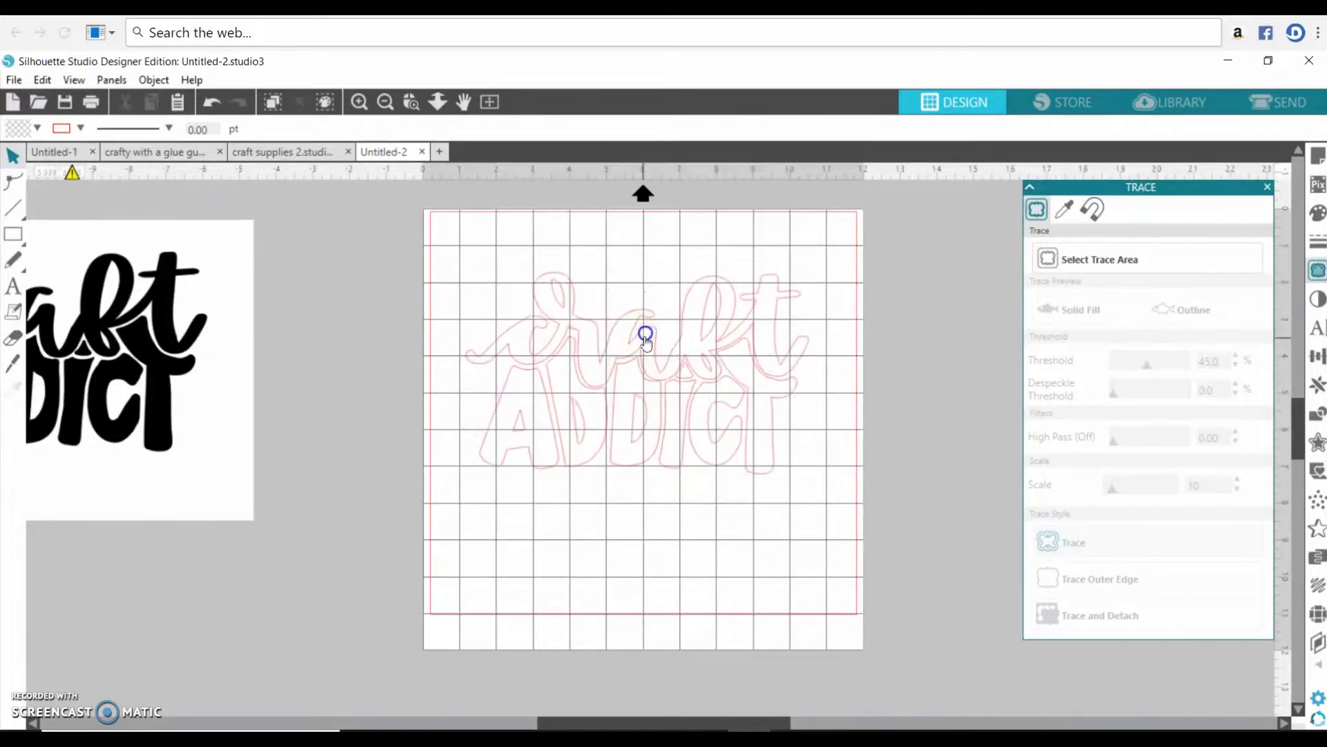
{"action": "left_click", "coordinate": [518, 300]}
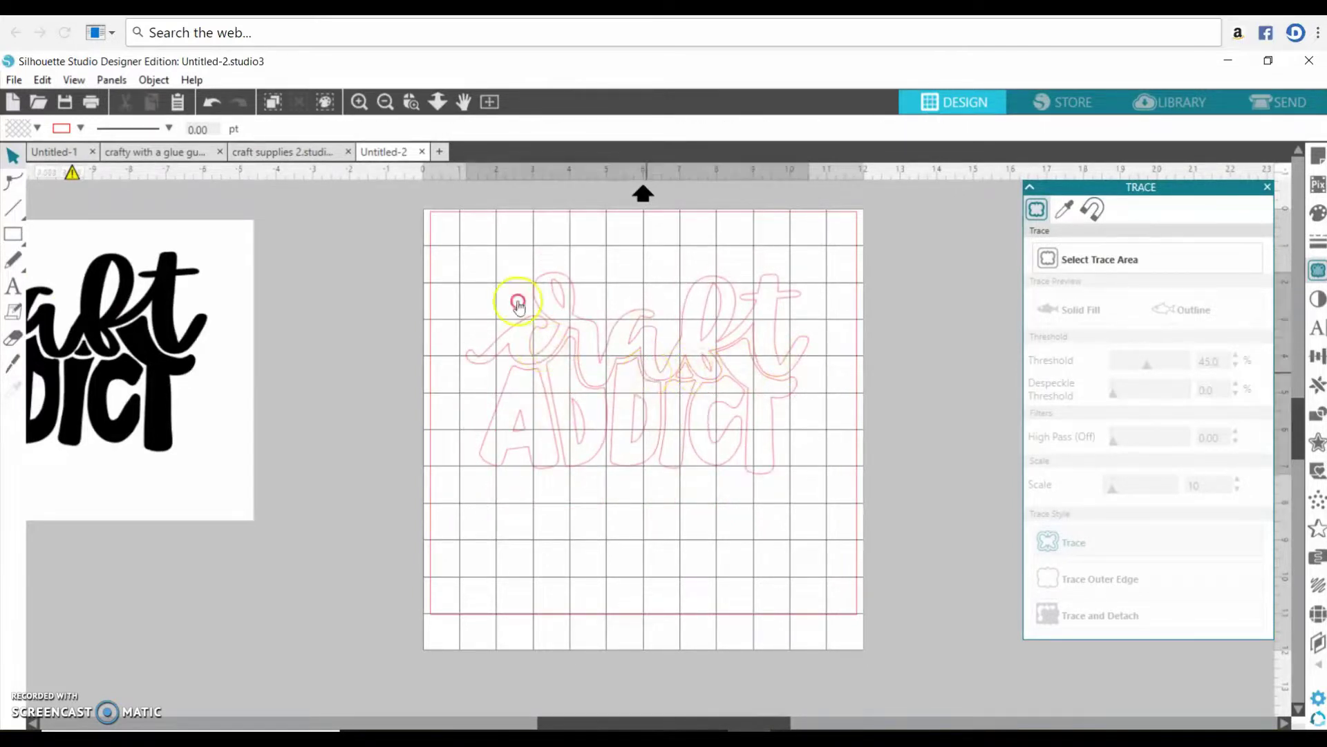
Release the compound path of the traced "craft ADDICT" outline and deselect the pieces.
{"action": "right_click", "coordinate": [649, 377]}
{"action": "left_click", "coordinate": [694, 569]}
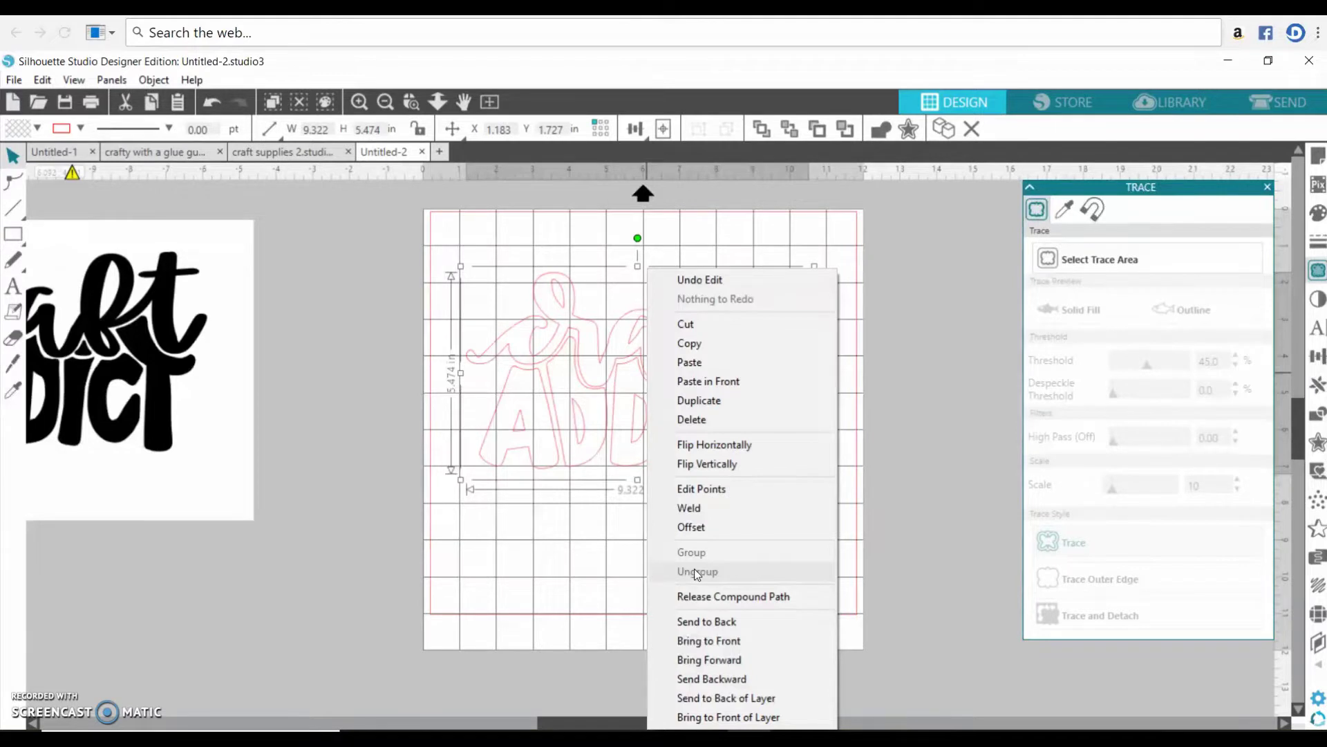
{"action": "left_click", "coordinate": [709, 606]}
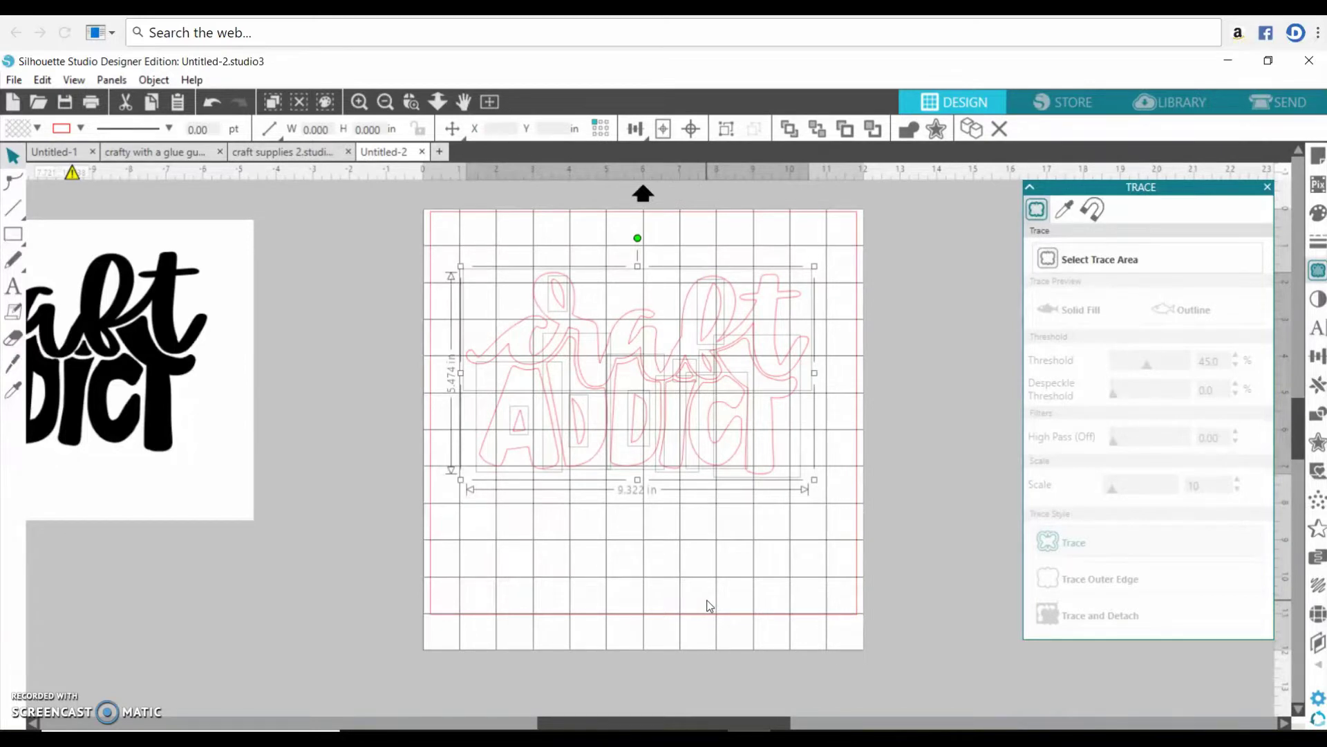
{"action": "left_click", "coordinate": [707, 602]}
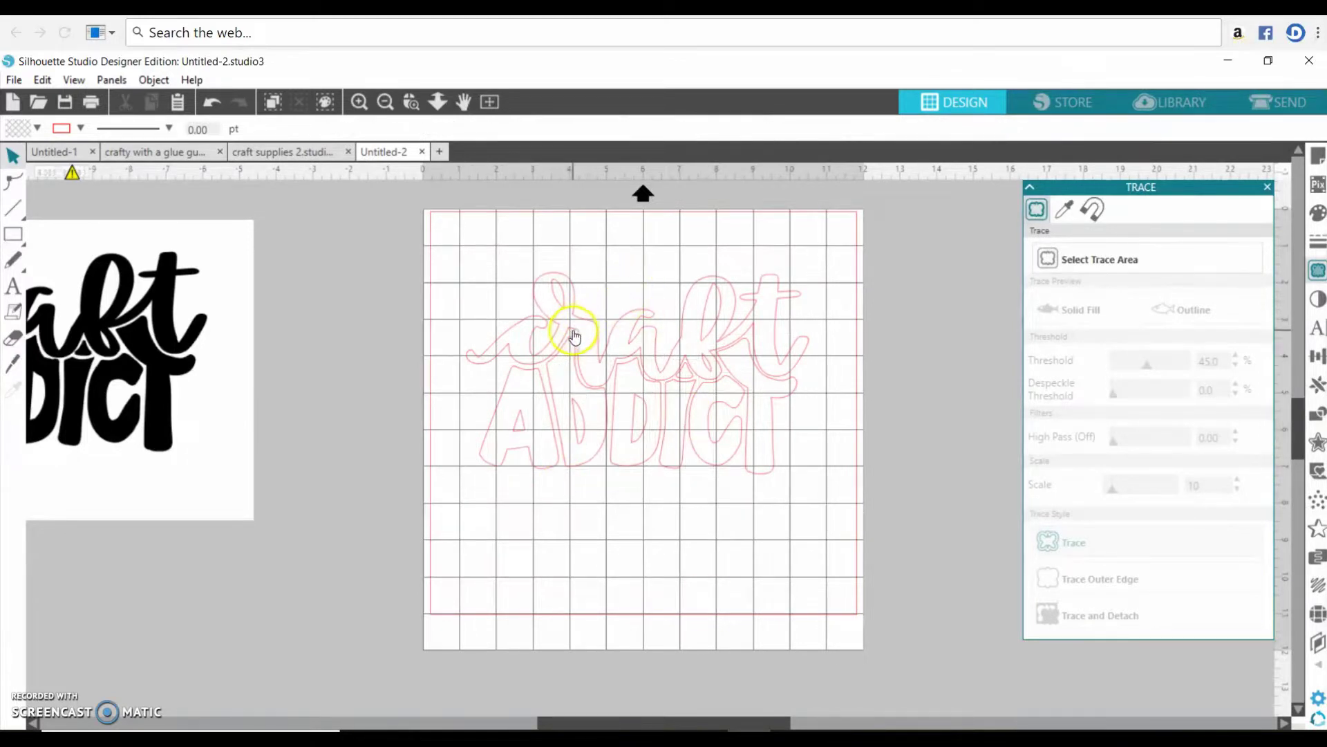
Try moving the "craft" outline and the letter A away from the design, undoing each move.
{"action": "mouse_move", "coordinate": [573, 336]}
{"action": "left_mouse_down"}
{"action": "mouse_move", "coordinate": [459, 281]}
{"action": "mouse_move", "coordinate": [334, 258]}
{"action": "mouse_move", "coordinate": [331, 237]}
{"action": "left_mouse_up"}
{"action": "left_click", "coordinate": [528, 287]}
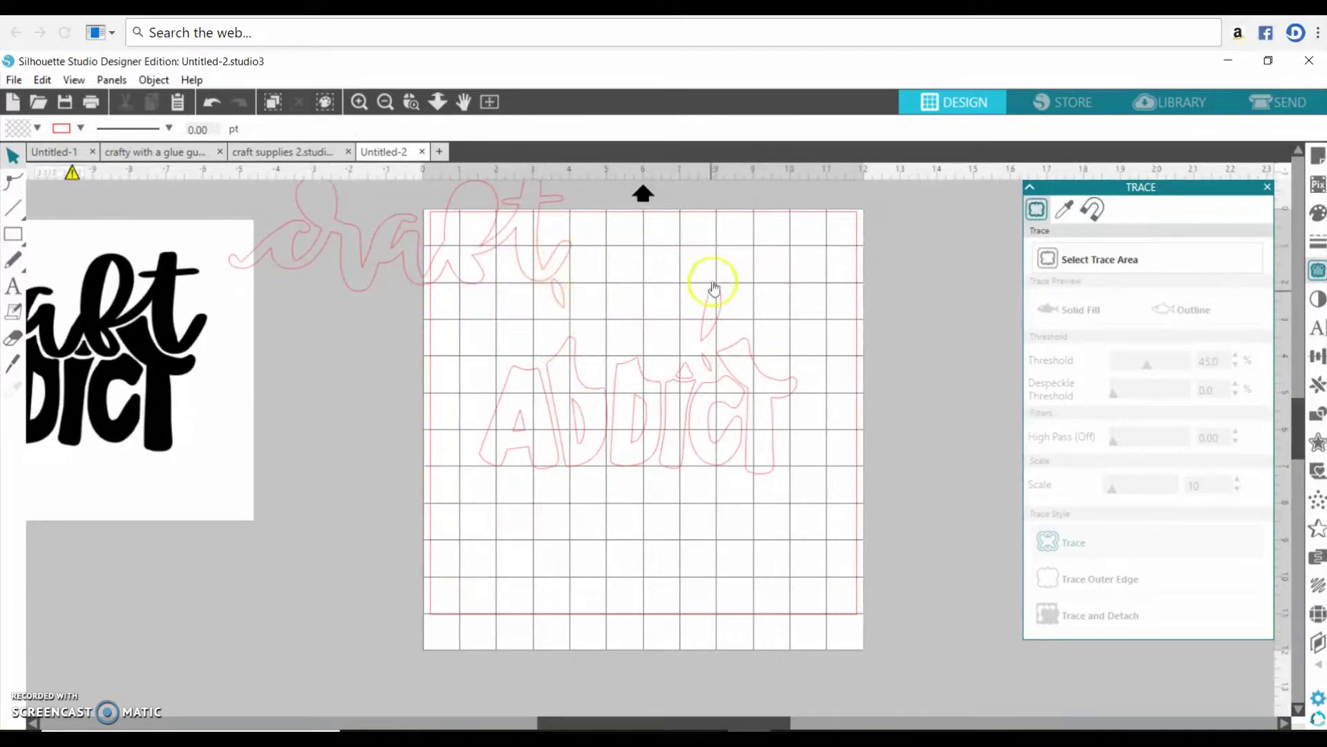
{"action": "left_click", "coordinate": [212, 105]}
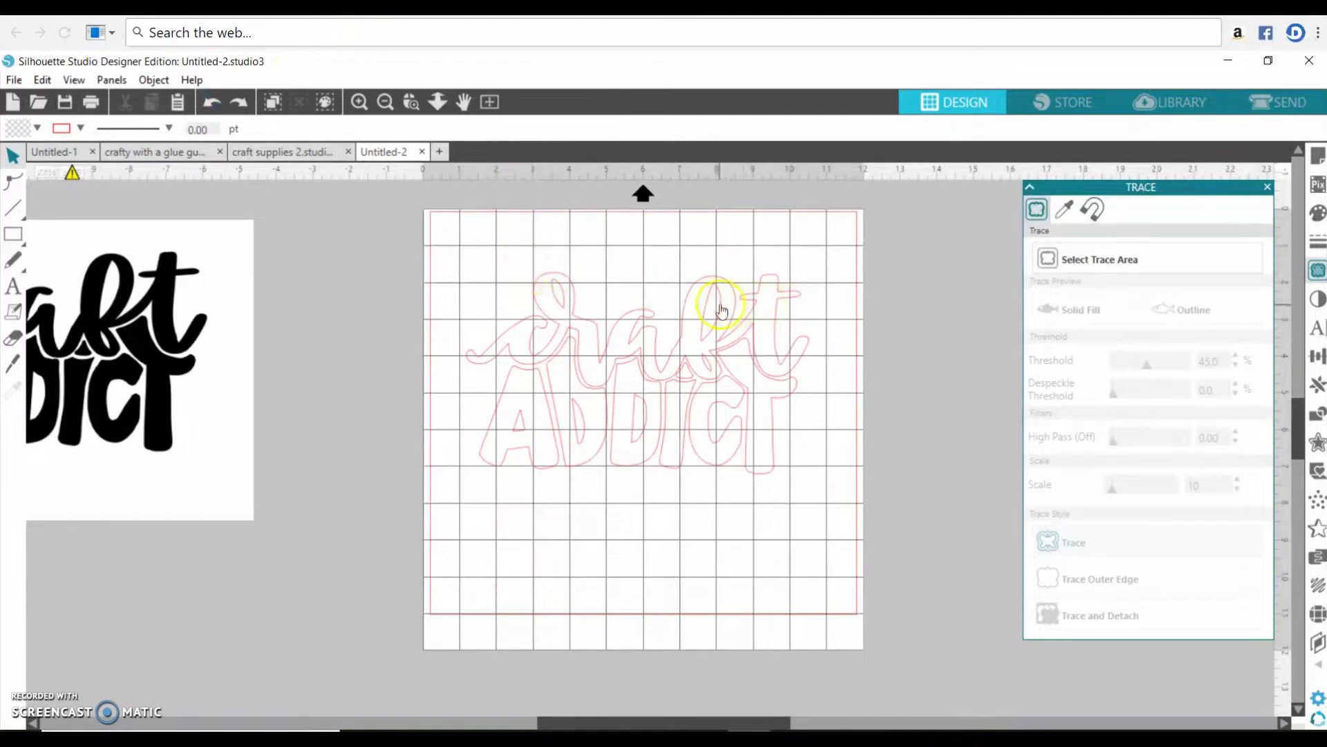
{"action": "left_click_drag", "start_coordinate": [519, 450], "coordinate": [424, 438]}
{"action": "left_click_drag", "start_coordinate": [524, 440], "coordinate": [431, 419]}
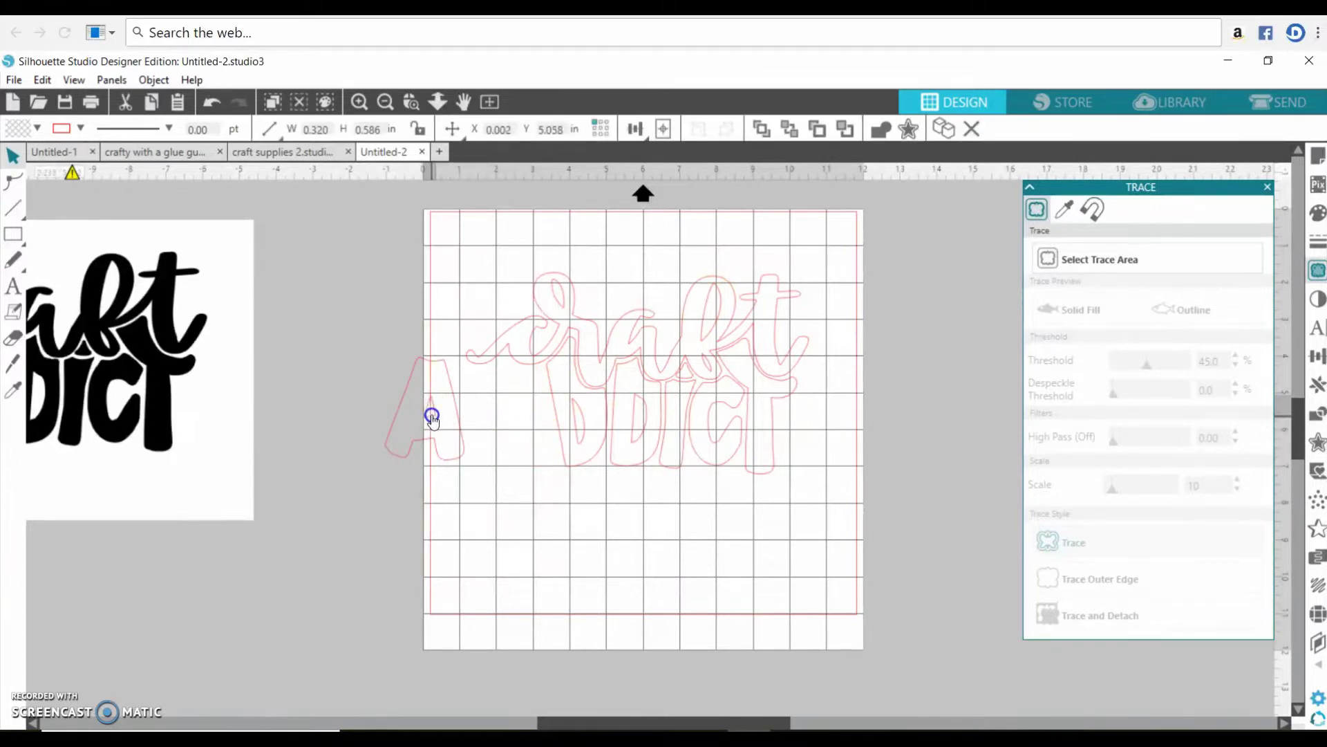
{"action": "left_click", "coordinate": [504, 406]}
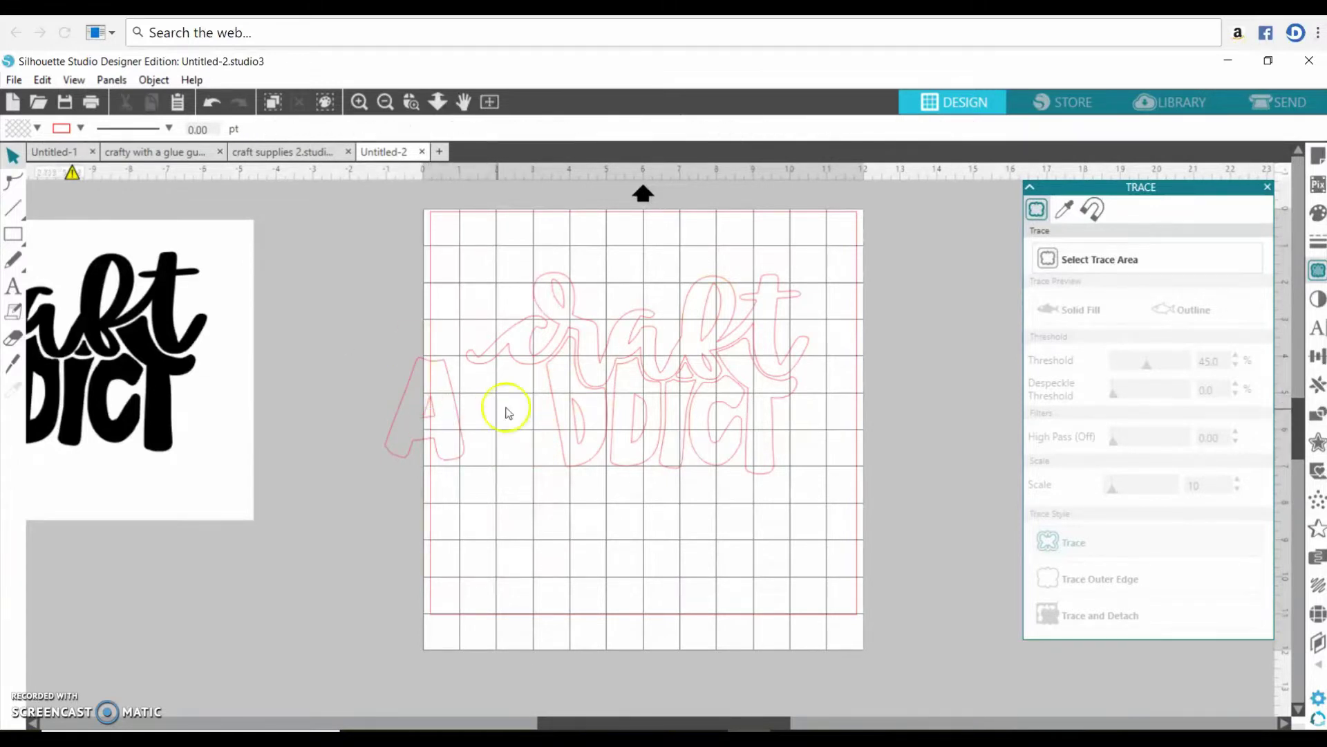
{"action": "left_click", "coordinate": [206, 110]}
{"action": "left_click", "coordinate": [206, 111]}
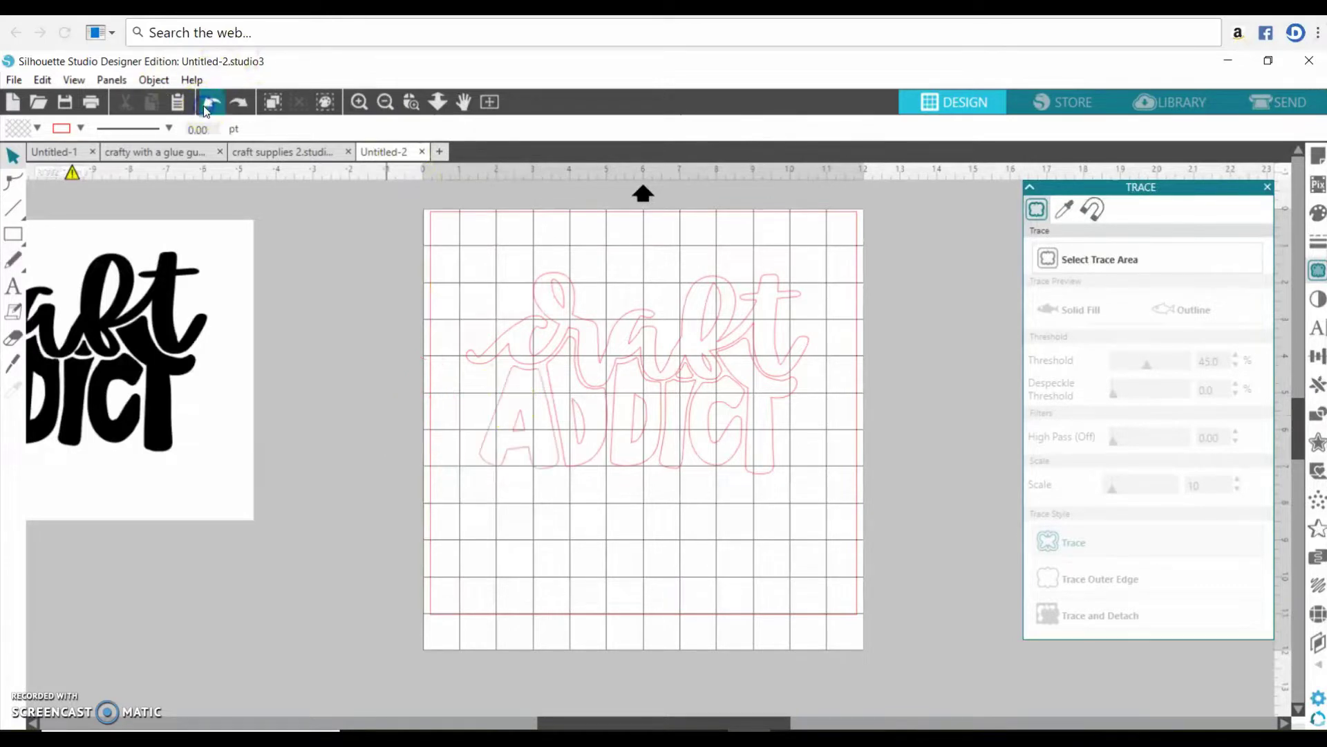
Duplicate all the traced pieces and place the copy off the page to the right of the original.
{"action": "mouse_move", "coordinate": [442, 233]}
{"action": "left_mouse_down"}
{"action": "mouse_move", "coordinate": [453, 236]}
{"action": "mouse_move", "coordinate": [352, 190]}
{"action": "mouse_move", "coordinate": [712, 475]}
{"action": "mouse_move", "coordinate": [832, 520]}
{"action": "left_mouse_up"}
{"action": "right_click", "coordinate": [739, 427]}
{"action": "left_click", "coordinate": [777, 405]}
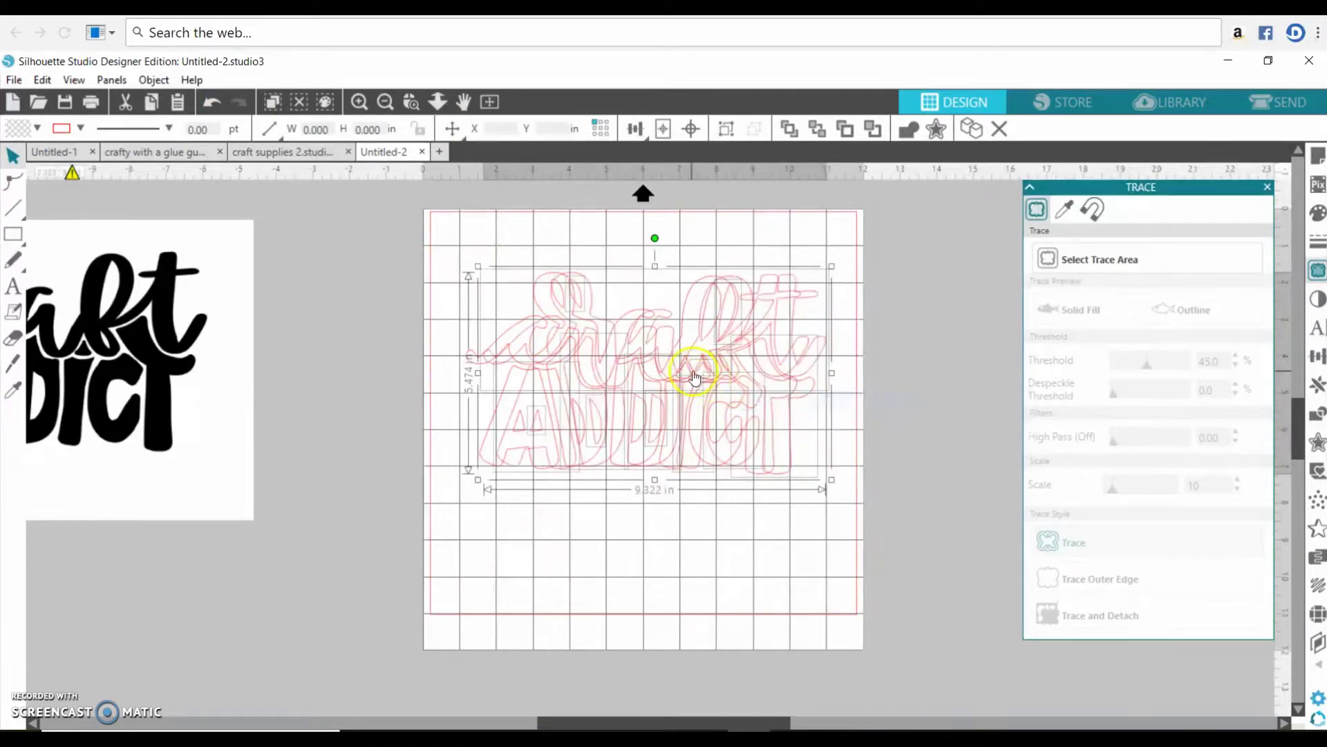
{"action": "left_click", "coordinate": [211, 102]}
{"action": "left_click_drag", "start_coordinate": [600, 337], "coordinate": [982, 335]}
{"action": "left_click_drag", "start_coordinate": [667, 723], "coordinate": [783, 722]}
{"action": "left_click", "coordinate": [780, 571]}
Delete all the "ADDICT" pieces from the design on the page, leaving only "craft".
{"action": "left_click_drag", "start_coordinate": [509, 494], "coordinate": [180, 441]}
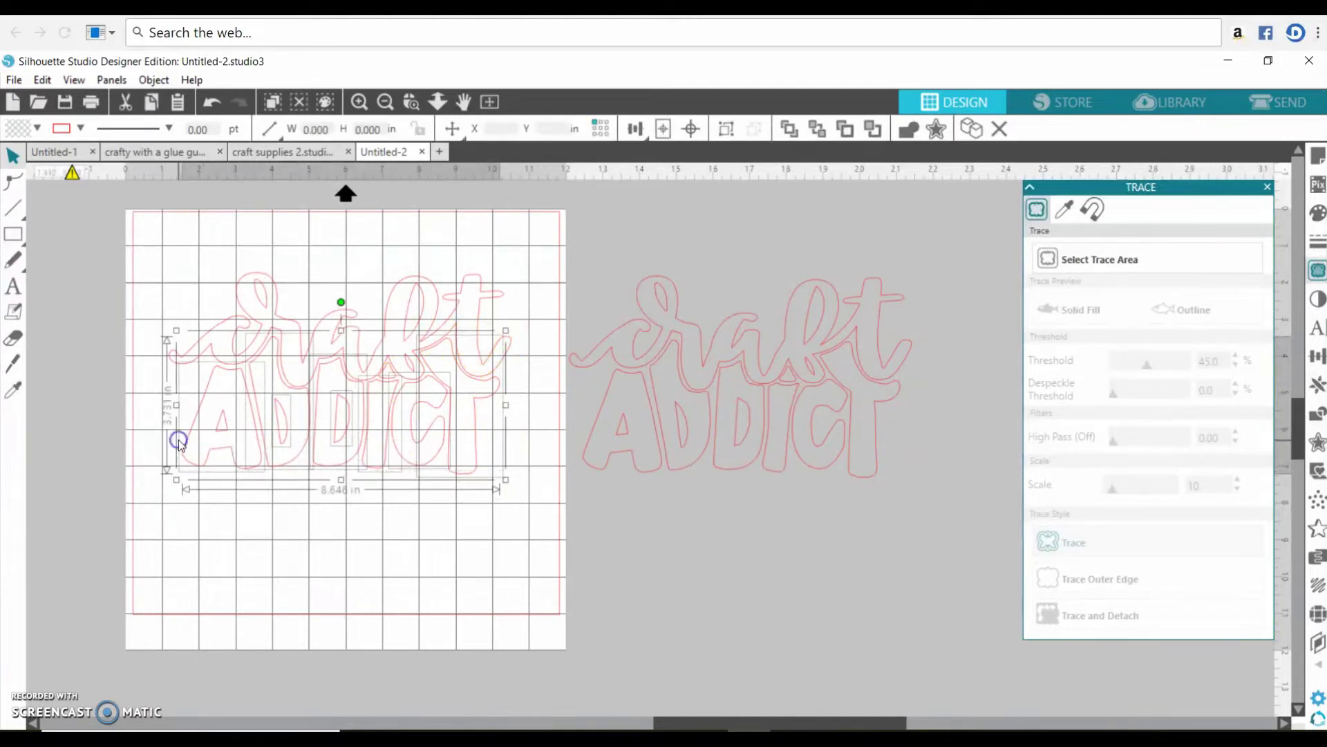
{"action": "key", "text": "Delete"}
{"action": "left_click", "coordinate": [207, 425]}
{"action": "key", "text": "Delete"}
{"action": "left_click", "coordinate": [382, 381]}
{"action": "key", "text": "Delete"}
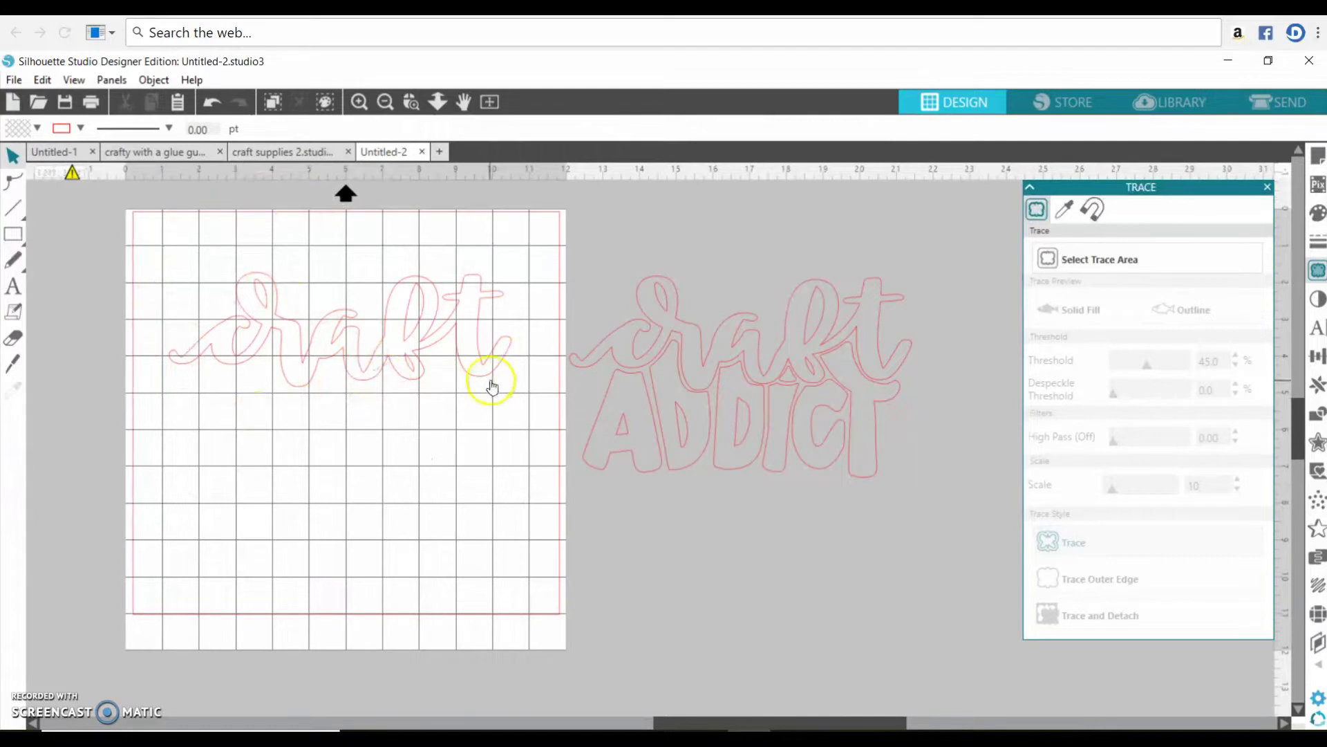
Delete the "craft" outline and its inner loop shapes from the off-page copy, leaving only "ADDICT".
{"action": "left_click", "coordinate": [644, 313]}
{"action": "key", "text": "Delete"}
{"action": "left_click", "coordinate": [652, 299]}
{"action": "key", "text": "Delete"}
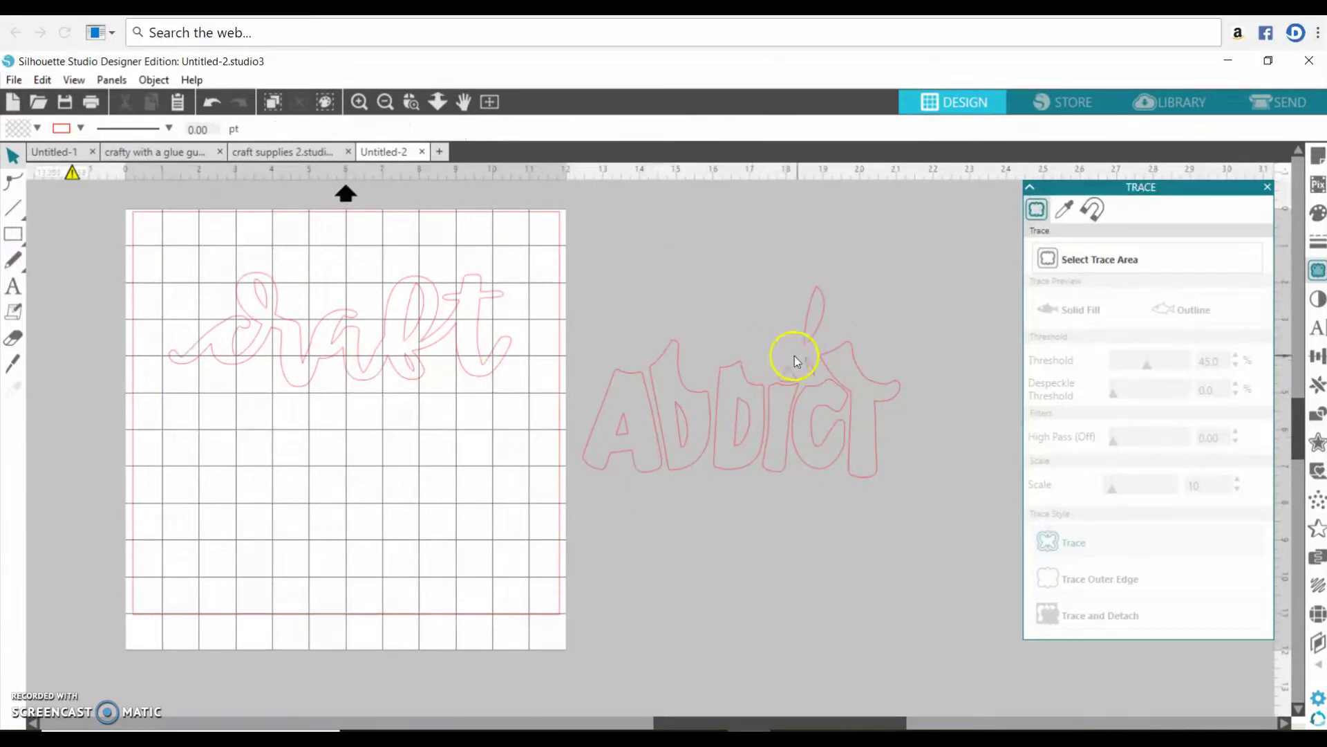
{"action": "left_click", "coordinate": [808, 356]}
{"action": "key", "text": "Delete"}
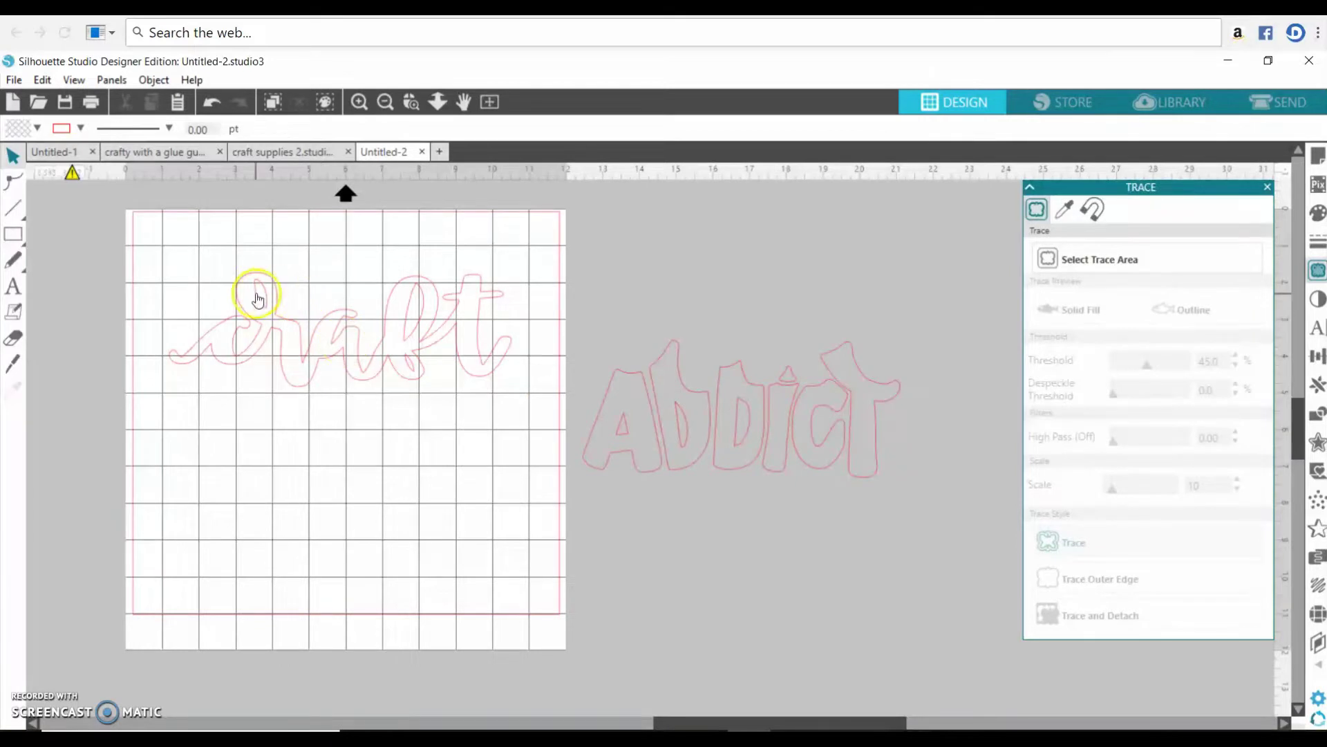
Select the "craft" outline with its inner loops and make them a compound path.
{"action": "left_click_drag", "start_coordinate": [223, 304], "coordinate": [539, 418]}
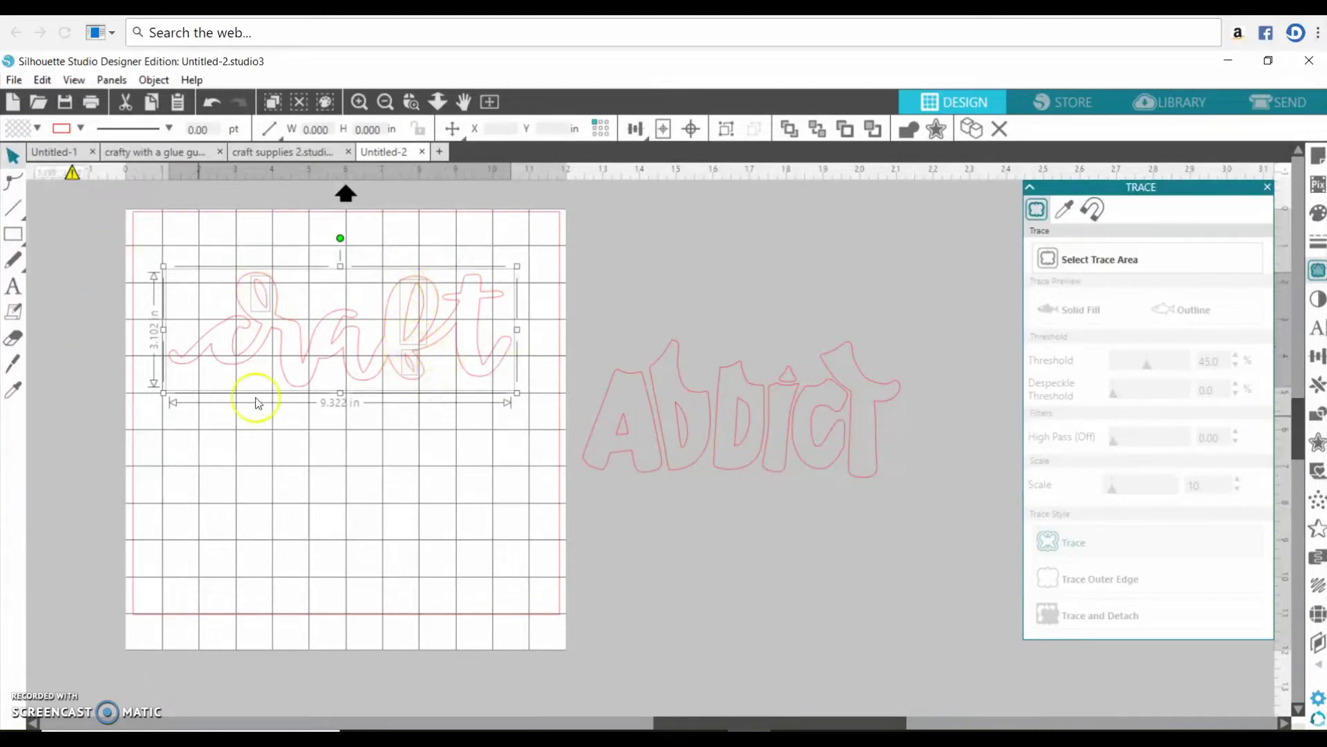
{"action": "left_click", "coordinate": [309, 432]}
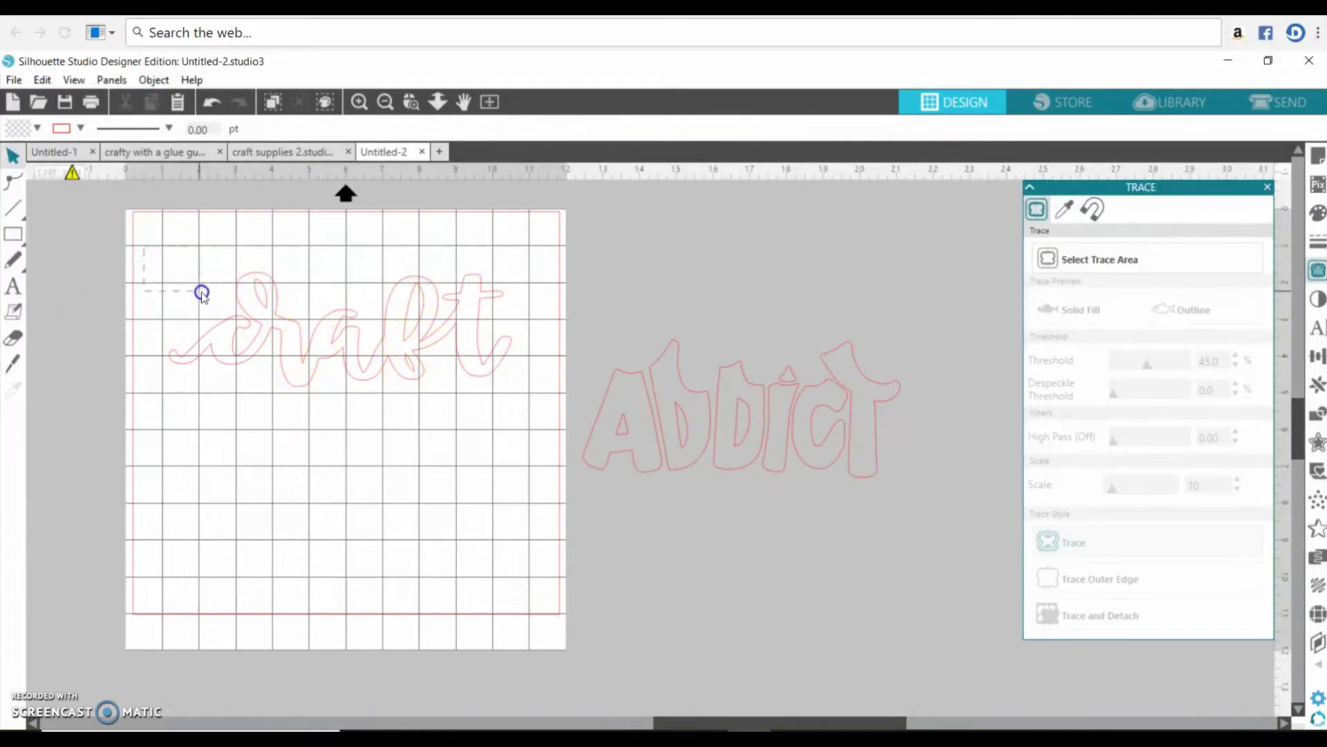
{"action": "left_click", "coordinate": [246, 326]}
{"action": "left_click", "coordinate": [444, 320]}
{"action": "right_click", "coordinate": [426, 328]}
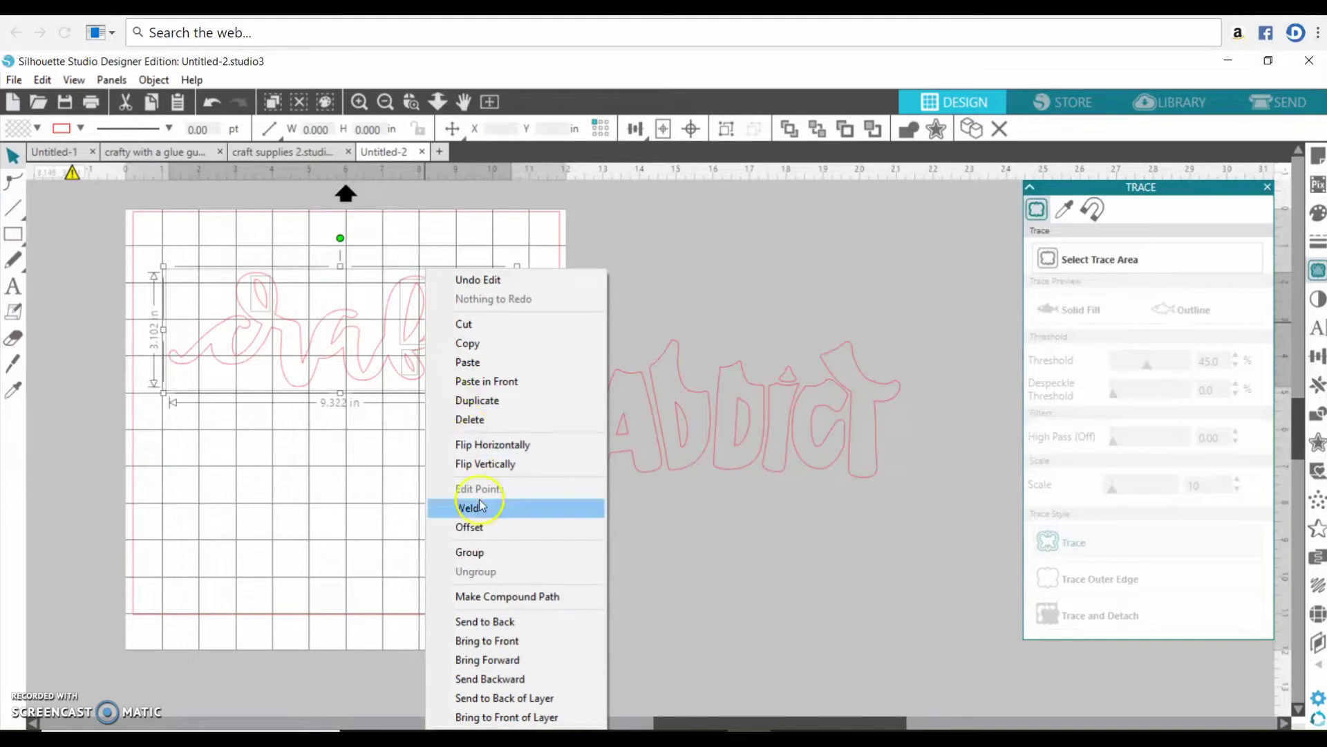
{"action": "left_click", "coordinate": [488, 596]}
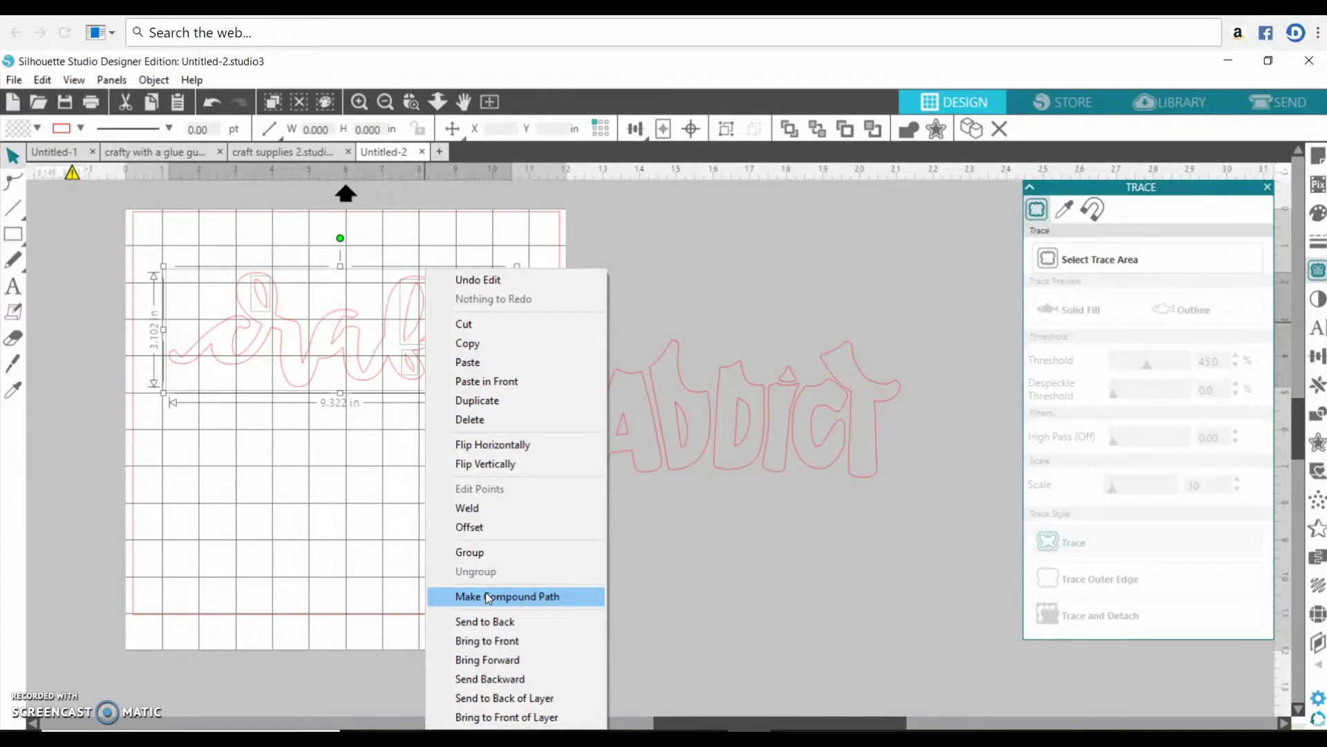
{"action": "left_click", "coordinate": [487, 596]}
{"action": "left_click", "coordinate": [466, 377]}
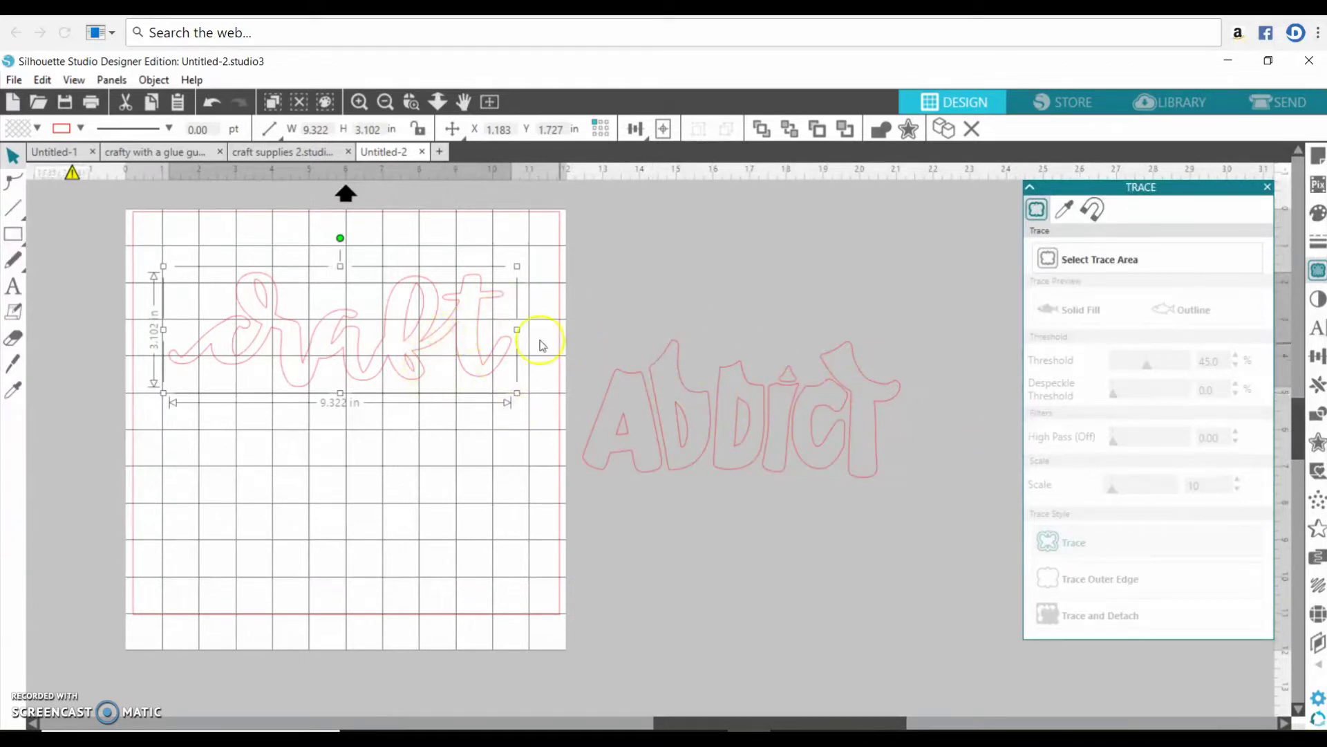
{"action": "left_click", "coordinate": [399, 435]}
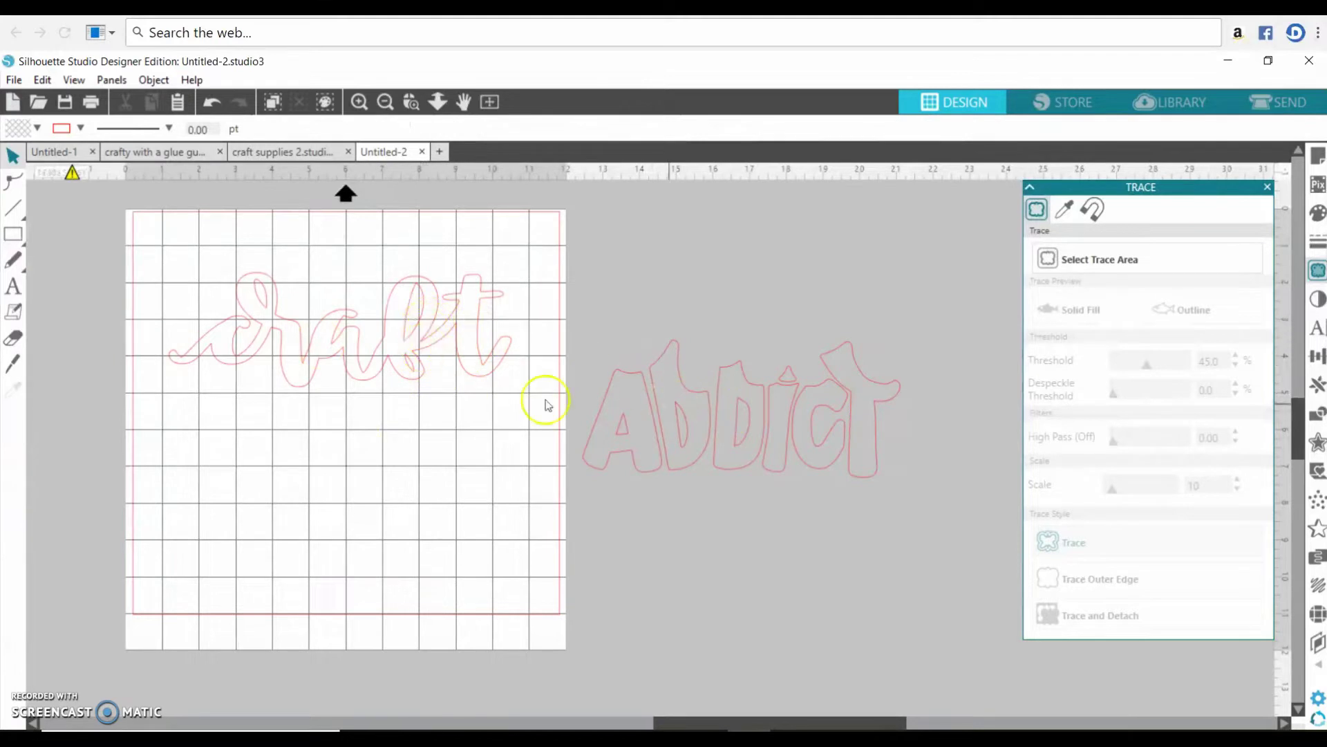
Enlarge both words together slightly and move "craft" higher on the page.
{"action": "left_click_drag", "start_coordinate": [113, 198], "coordinate": [925, 564]}
{"action": "left_click", "coordinate": [795, 581]}
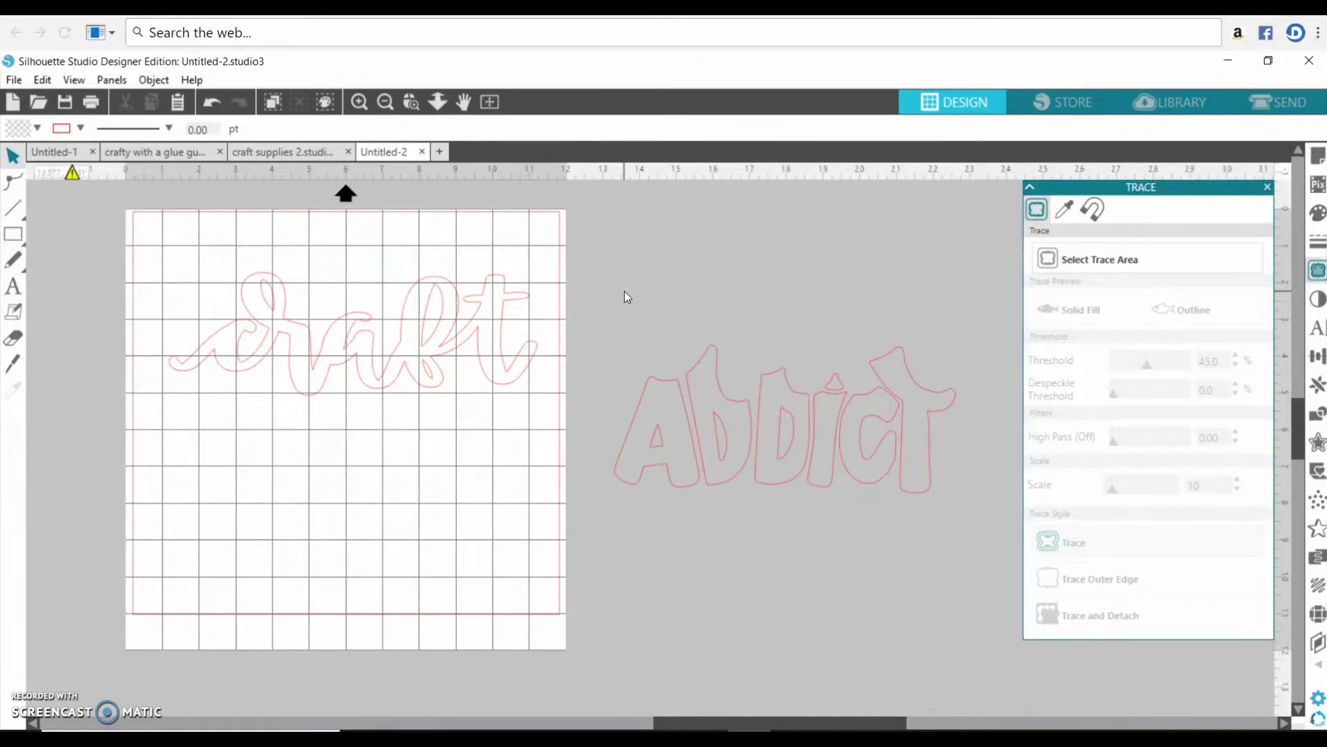
{"action": "left_click", "coordinate": [468, 340]}
{"action": "left_click_drag", "start_coordinate": [444, 344], "coordinate": [438, 303]}
{"action": "left_click", "coordinate": [437, 301]}
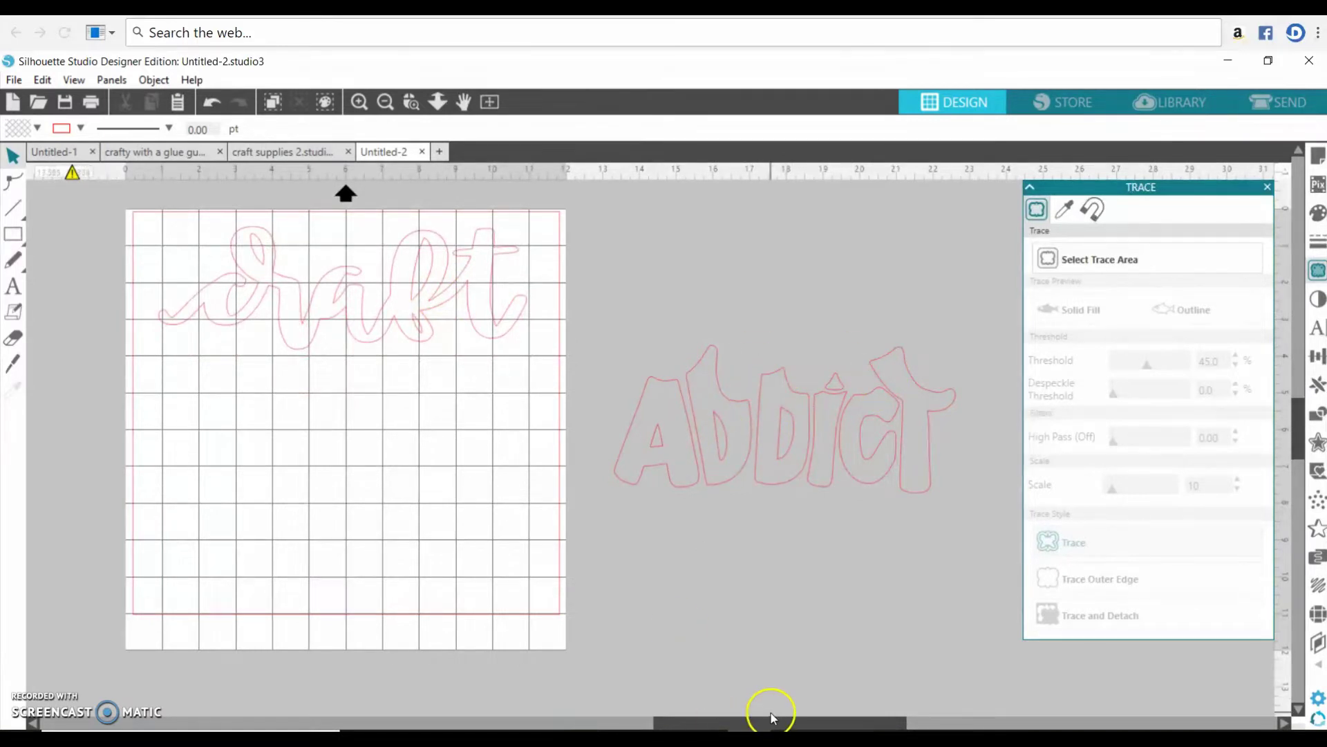
Move the T and the C of "ADDICT" away to the right as separate letters.
{"action": "scroll", "coordinate": [767, 717], "scroll_direction": "right", "scroll_amount": 5}
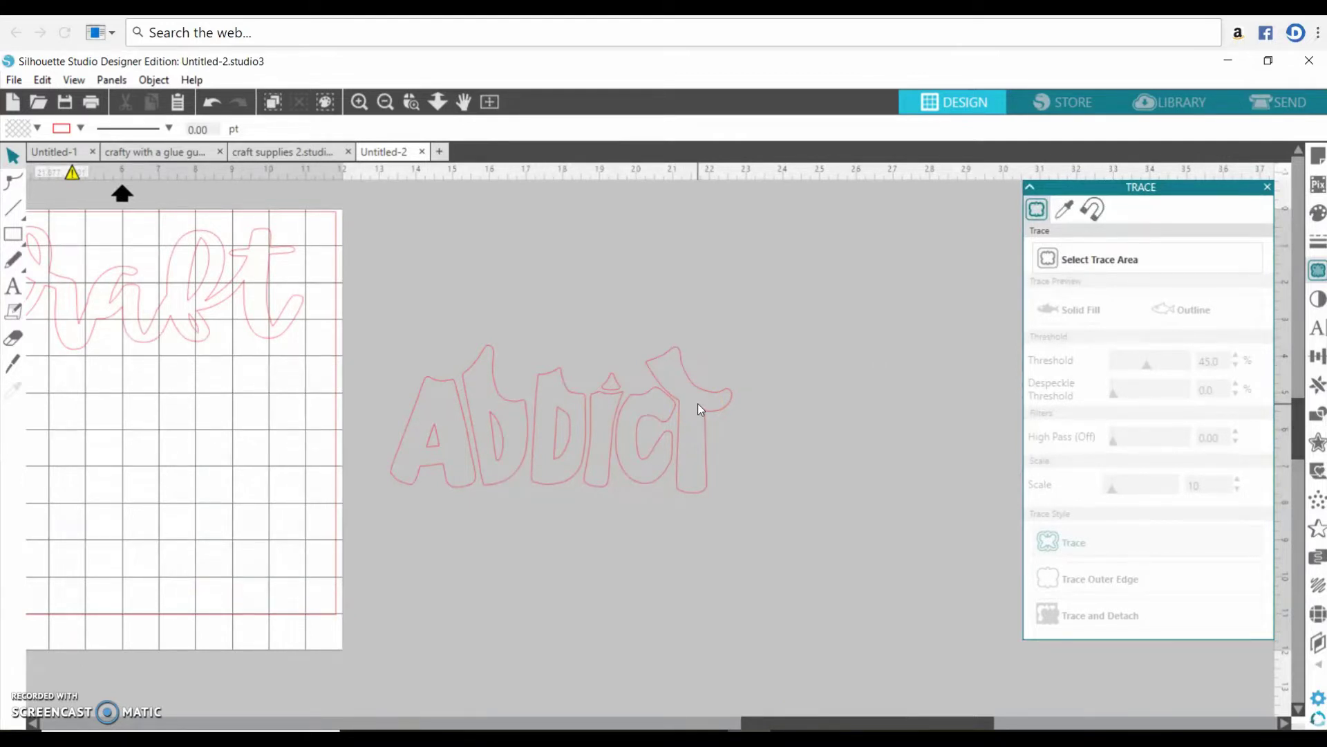
{"action": "left_click_drag", "start_coordinate": [676, 347], "coordinate": [899, 282]}
{"action": "left_click_drag", "start_coordinate": [644, 456], "coordinate": [784, 383]}
{"action": "left_click", "coordinate": [628, 314]}
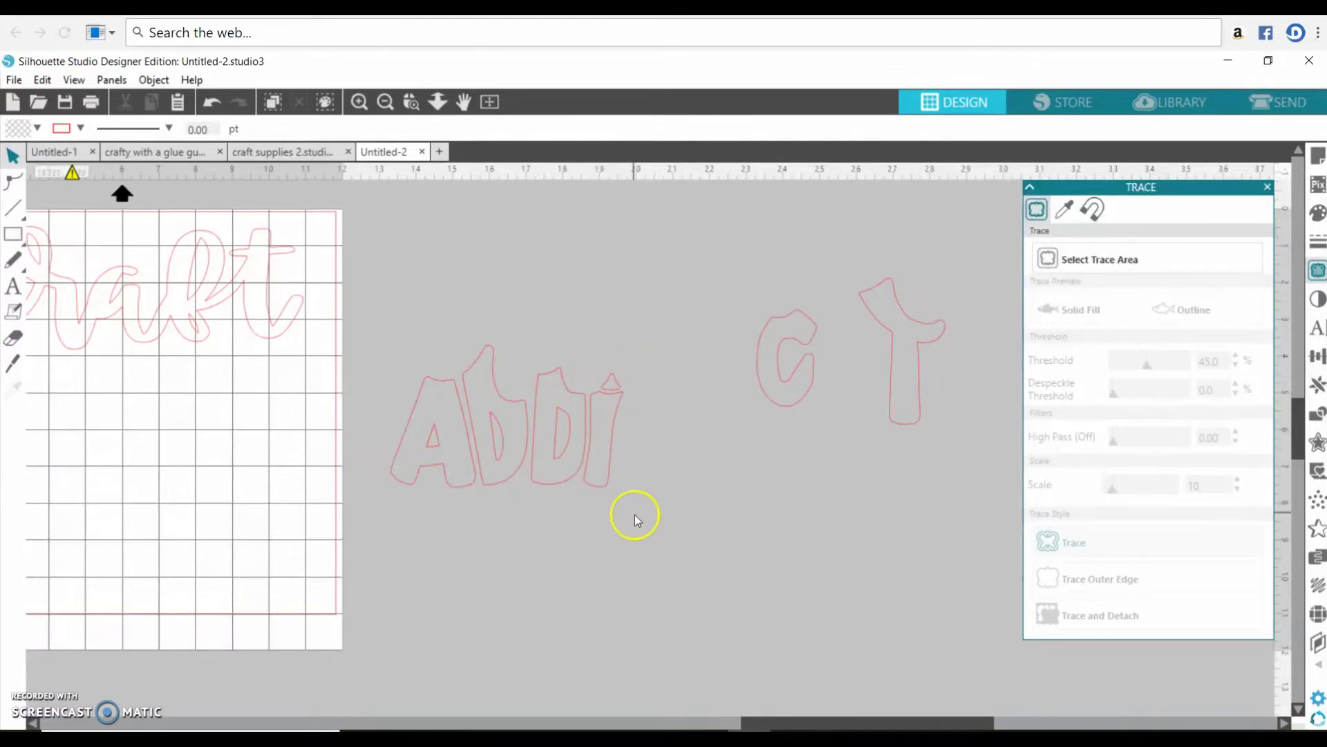
Make a compound path of the letter I and its dot, and move it beside the C.
{"action": "left_click", "coordinate": [603, 476]}
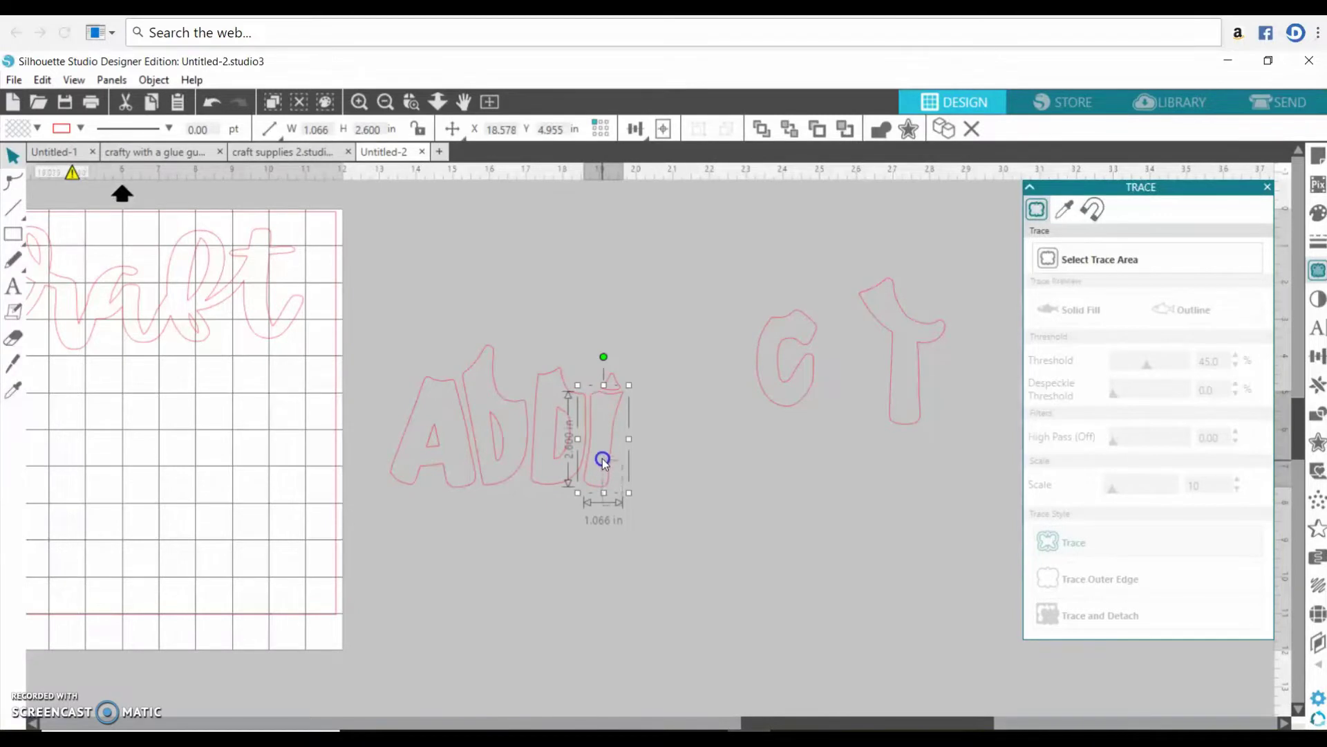
{"action": "left_click_drag", "start_coordinate": [600, 398], "coordinate": [603, 380]}
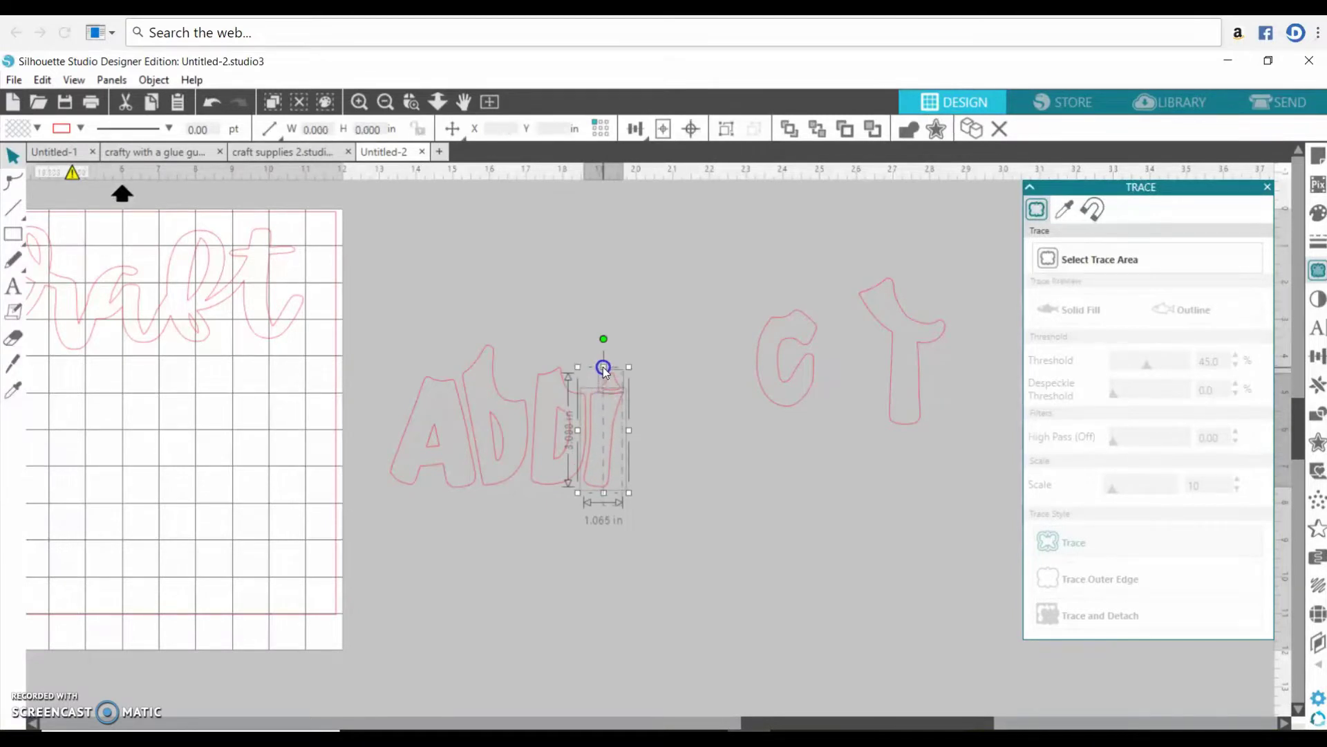
{"action": "right_click", "coordinate": [610, 396]}
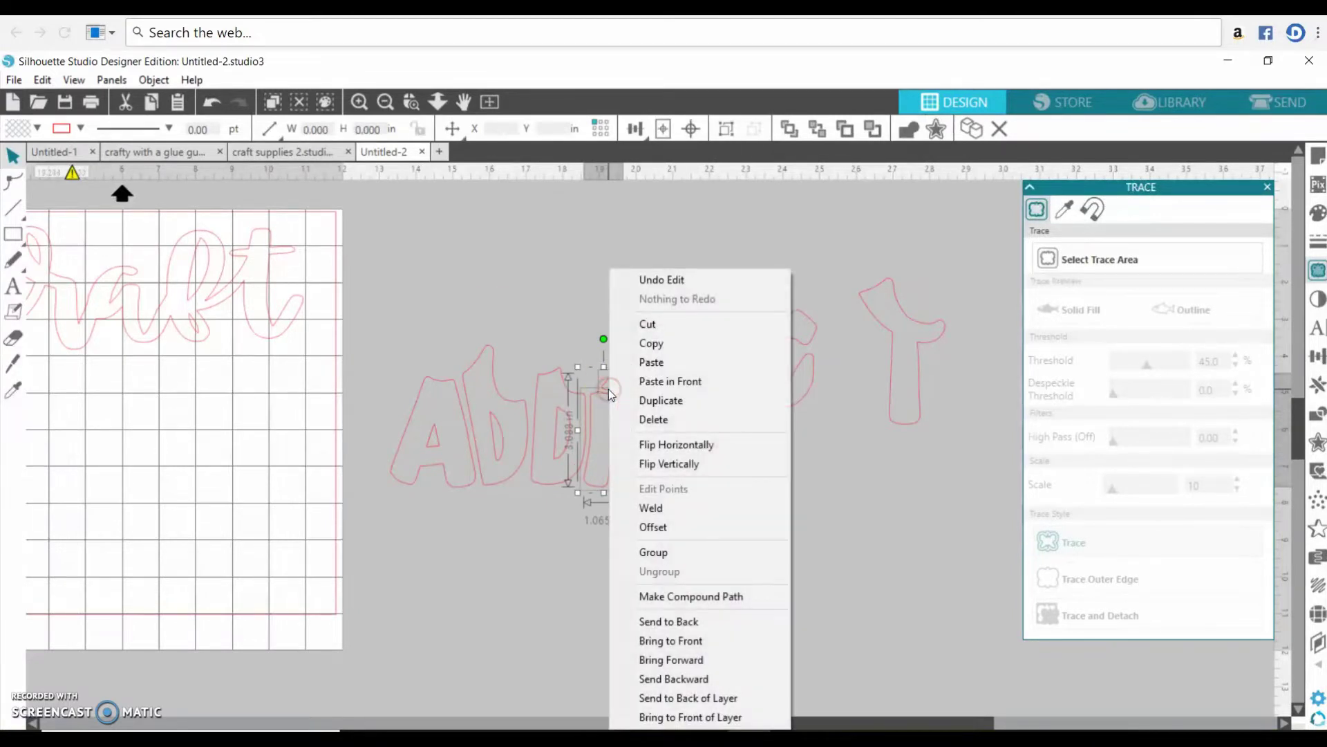
{"action": "left_click", "coordinate": [652, 600]}
{"action": "left_click_drag", "start_coordinate": [623, 413], "coordinate": [732, 314]}
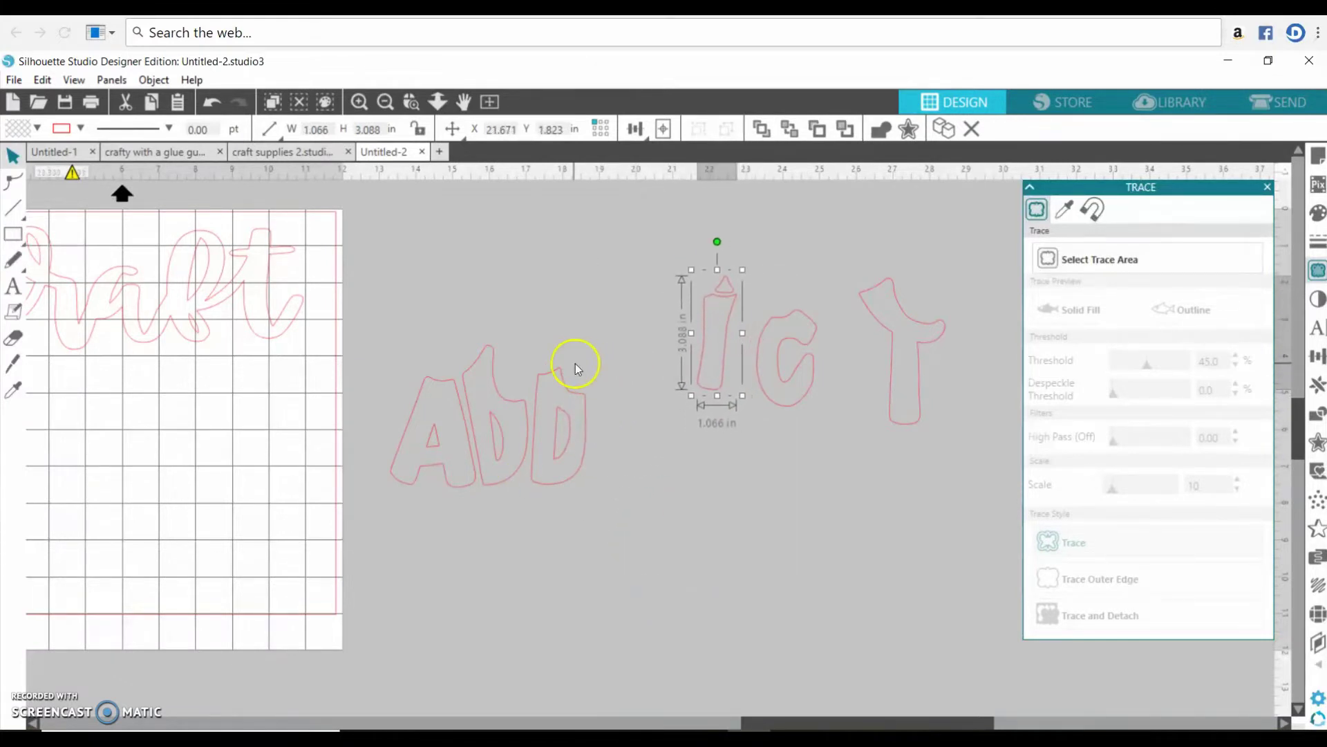
Make a compound path of the second D and its inner shape, and move it beside the I.
{"action": "left_click", "coordinate": [560, 444]}
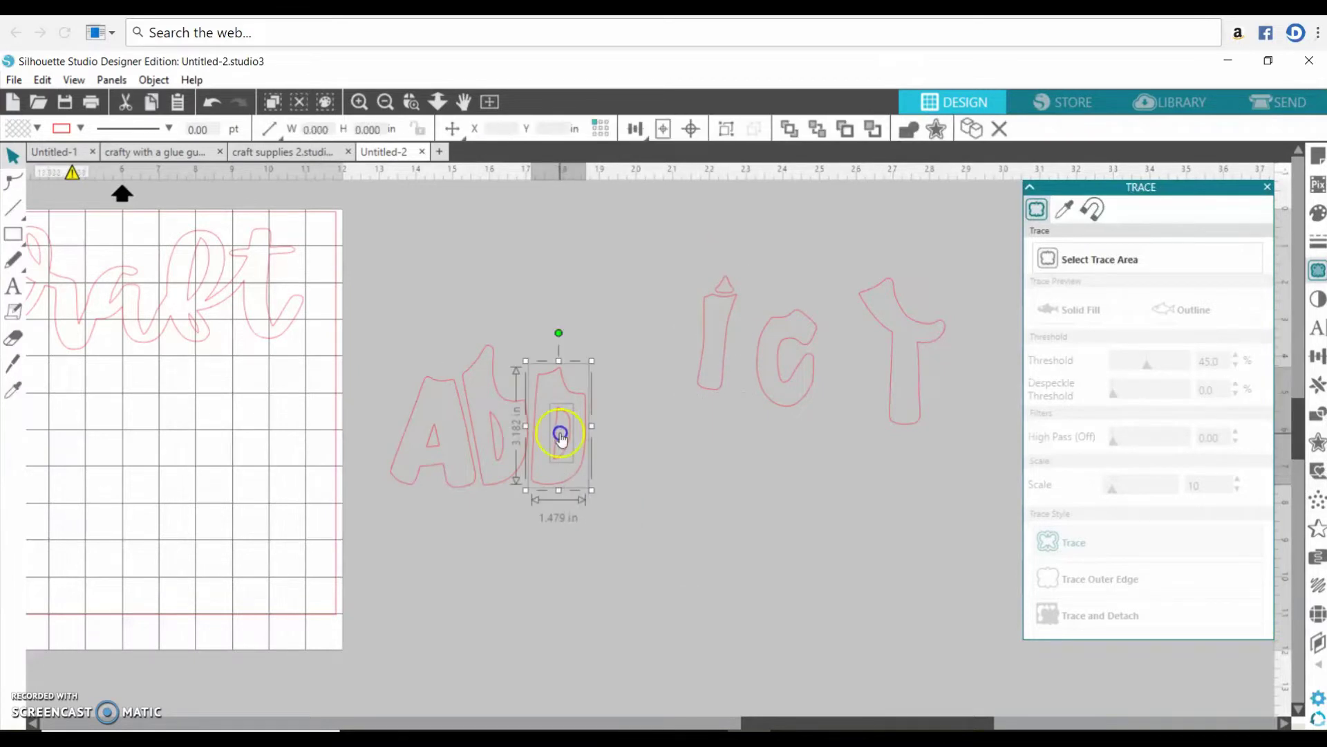
{"action": "right_click", "coordinate": [560, 435]}
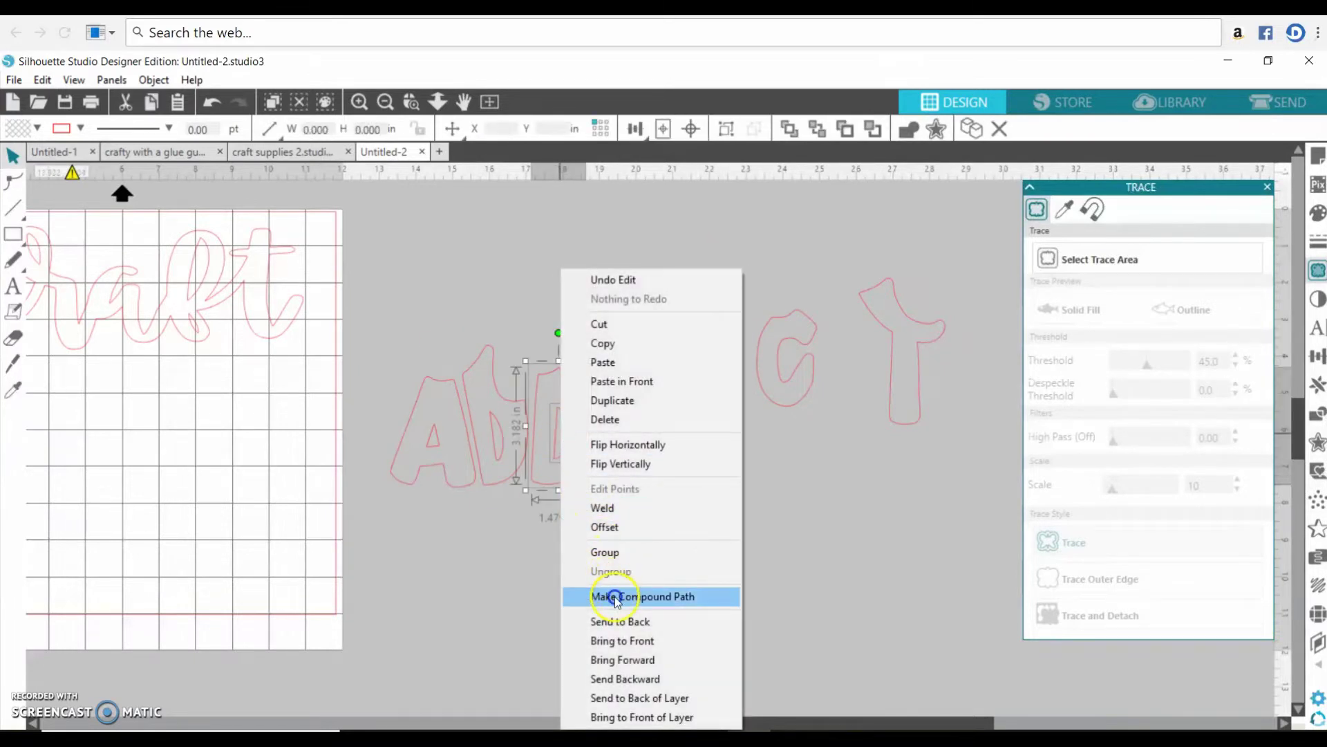
{"action": "left_click", "coordinate": [492, 481]}
{"action": "left_click_drag", "start_coordinate": [563, 438], "coordinate": [636, 355]}
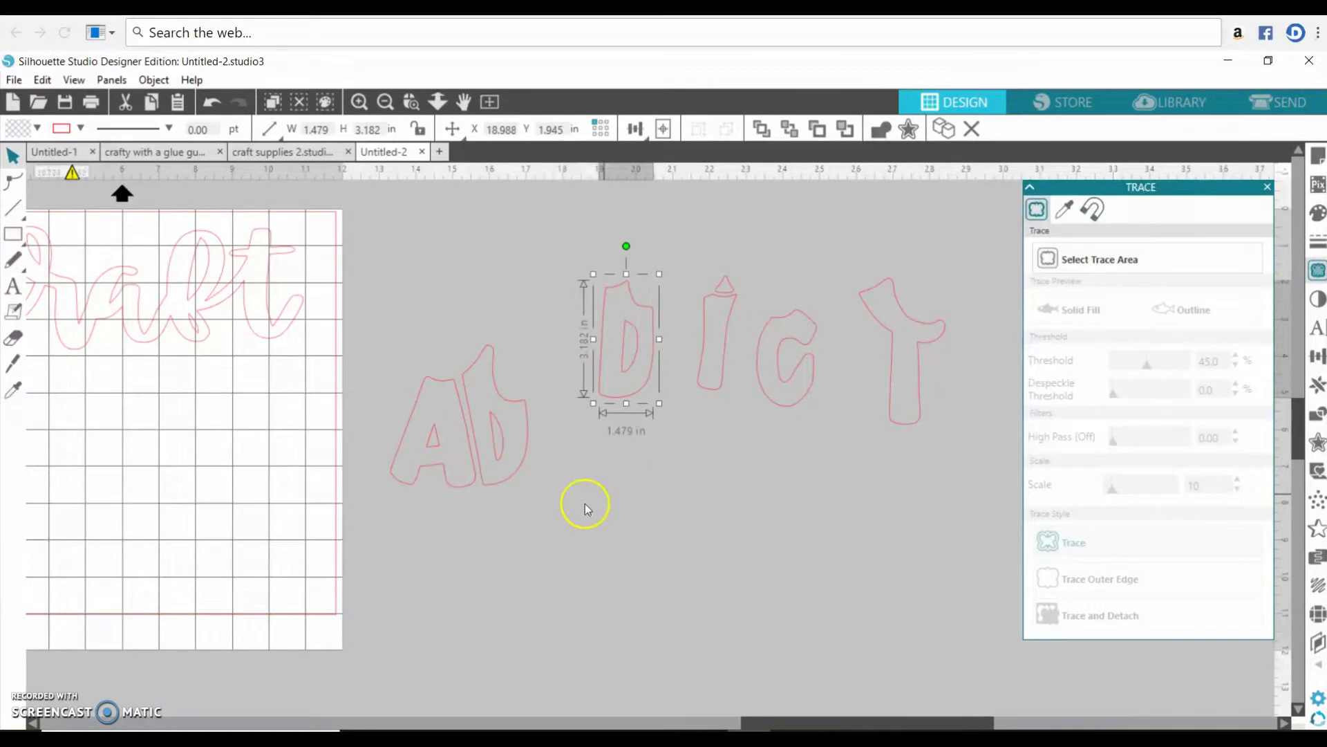
Make a compound path of the first D and its inner shape, and move it up beside the second D.
{"action": "left_click", "coordinate": [509, 451]}
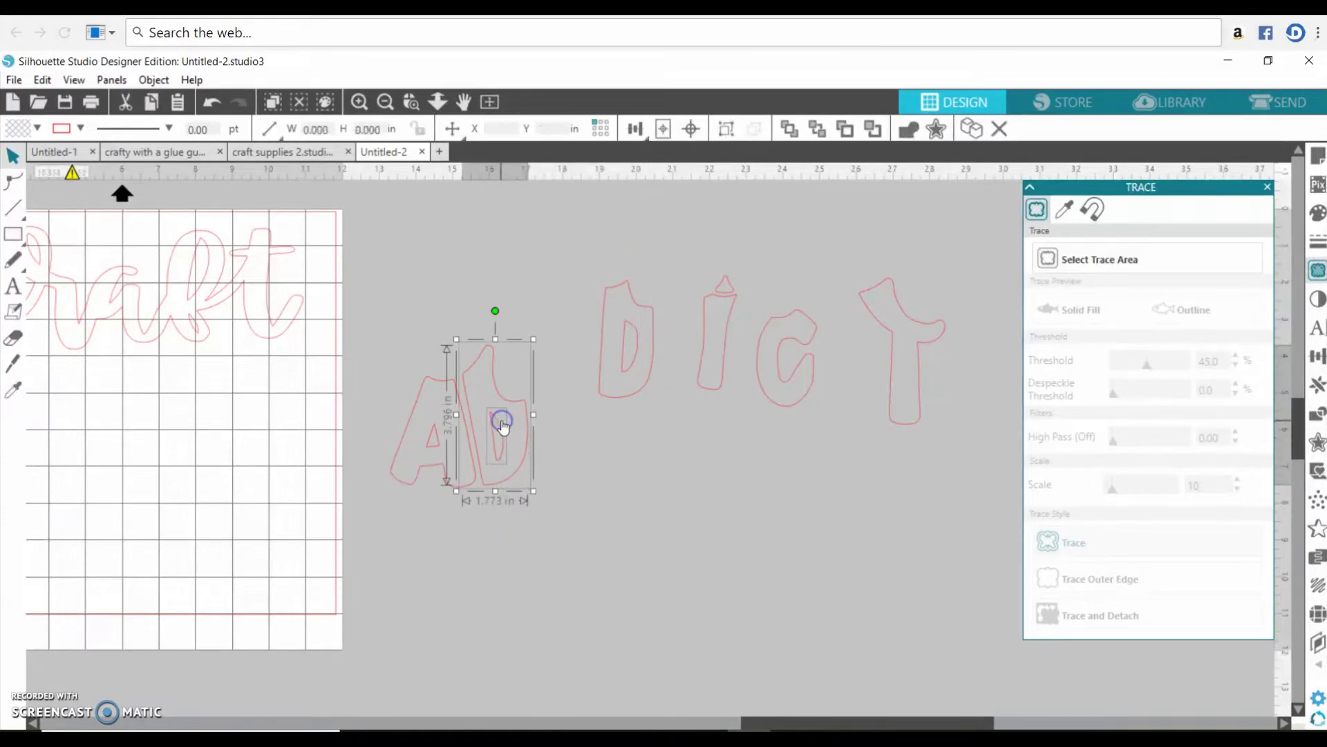
{"action": "right_click", "coordinate": [503, 423]}
{"action": "left_click", "coordinate": [563, 595]}
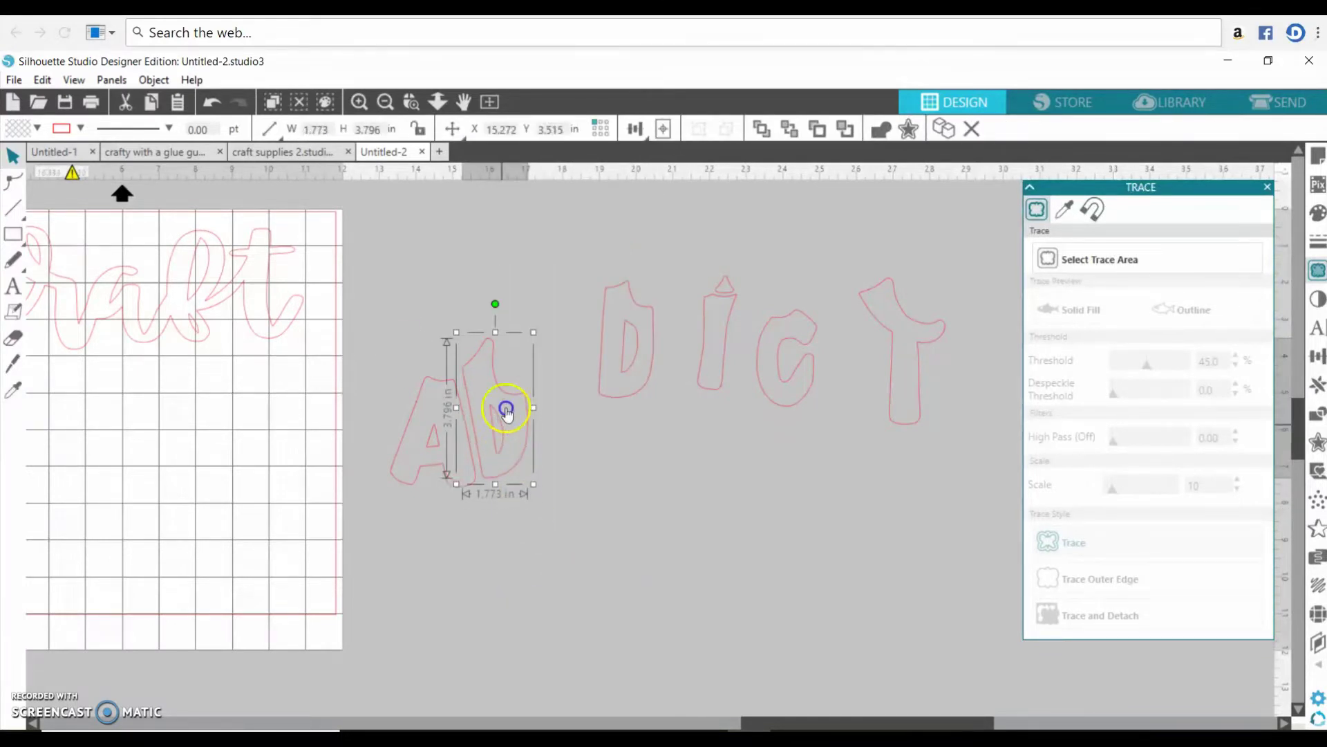
{"action": "left_click_drag", "start_coordinate": [502, 433], "coordinate": [534, 360]}
Make a compound path of the A and its inner shape, and move it up in line with the other letters.
{"action": "left_click", "coordinate": [417, 423]}
{"action": "right_click", "coordinate": [424, 437]}
{"action": "left_click", "coordinate": [498, 595]}
{"action": "left_click", "coordinate": [481, 555]}
{"action": "left_click_drag", "start_coordinate": [429, 450], "coordinate": [425, 386]}
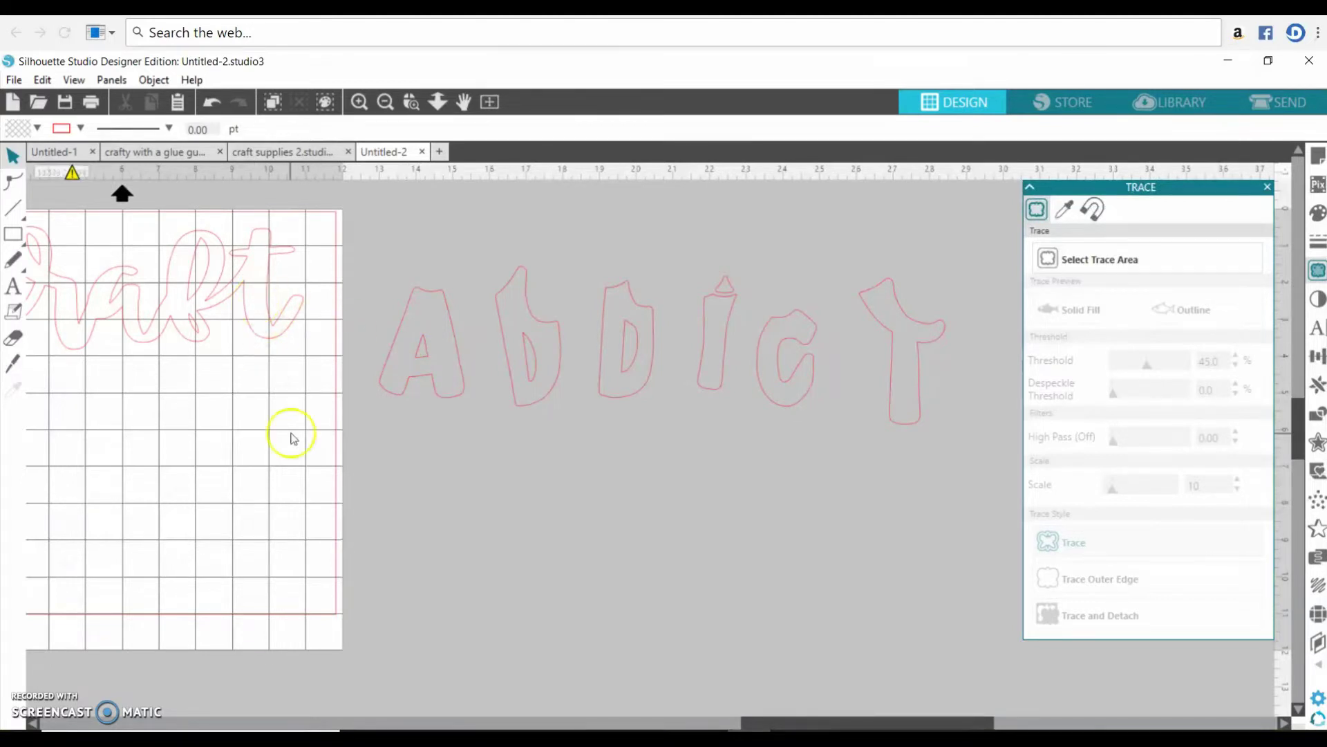
Move all the "ADDICT" letters together to sit beneath the word "craft", starting at the page's left edge.
{"action": "left_click_drag", "start_coordinate": [835, 723], "coordinate": [793, 723]}
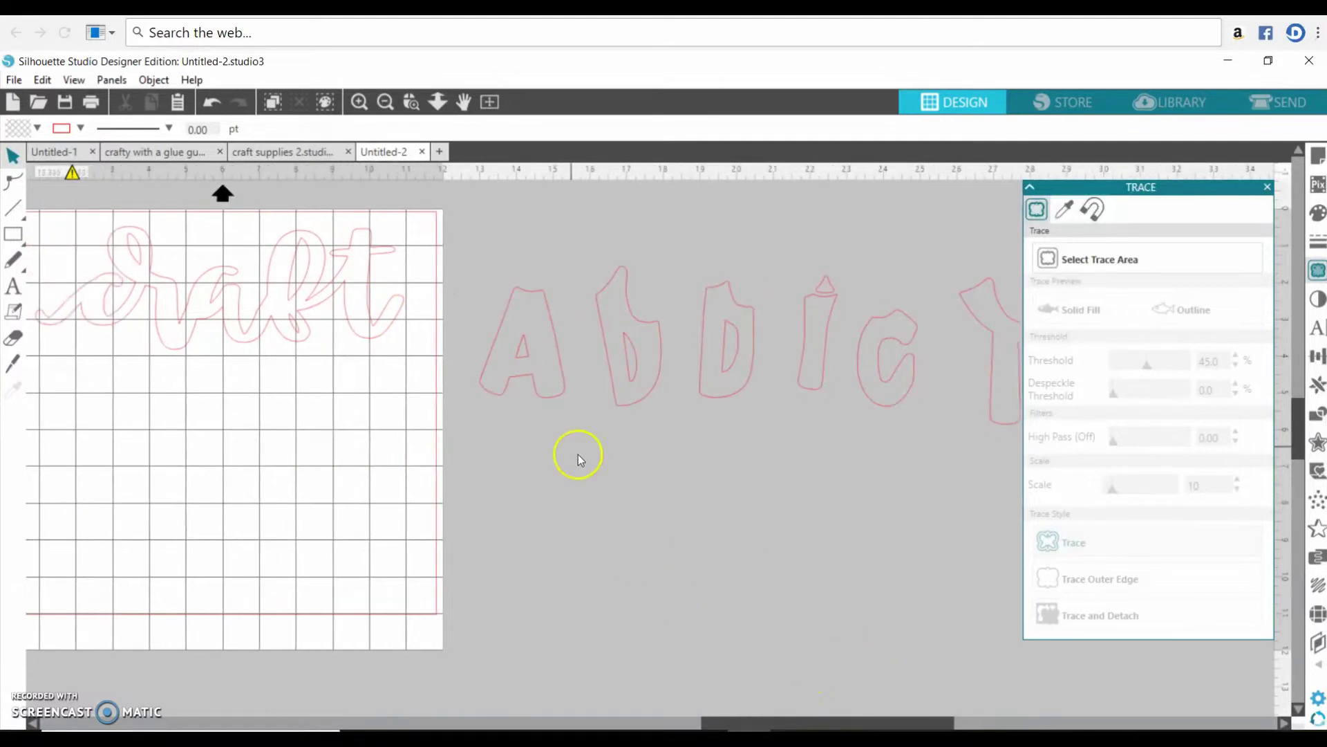
{"action": "left_click_drag", "start_coordinate": [492, 246], "coordinate": [990, 427]}
{"action": "mouse_move", "coordinate": [999, 334]}
{"action": "left_mouse_down"}
{"action": "mouse_move", "coordinate": [459, 421]}
{"action": "mouse_move", "coordinate": [520, 414]}
{"action": "left_mouse_up"}
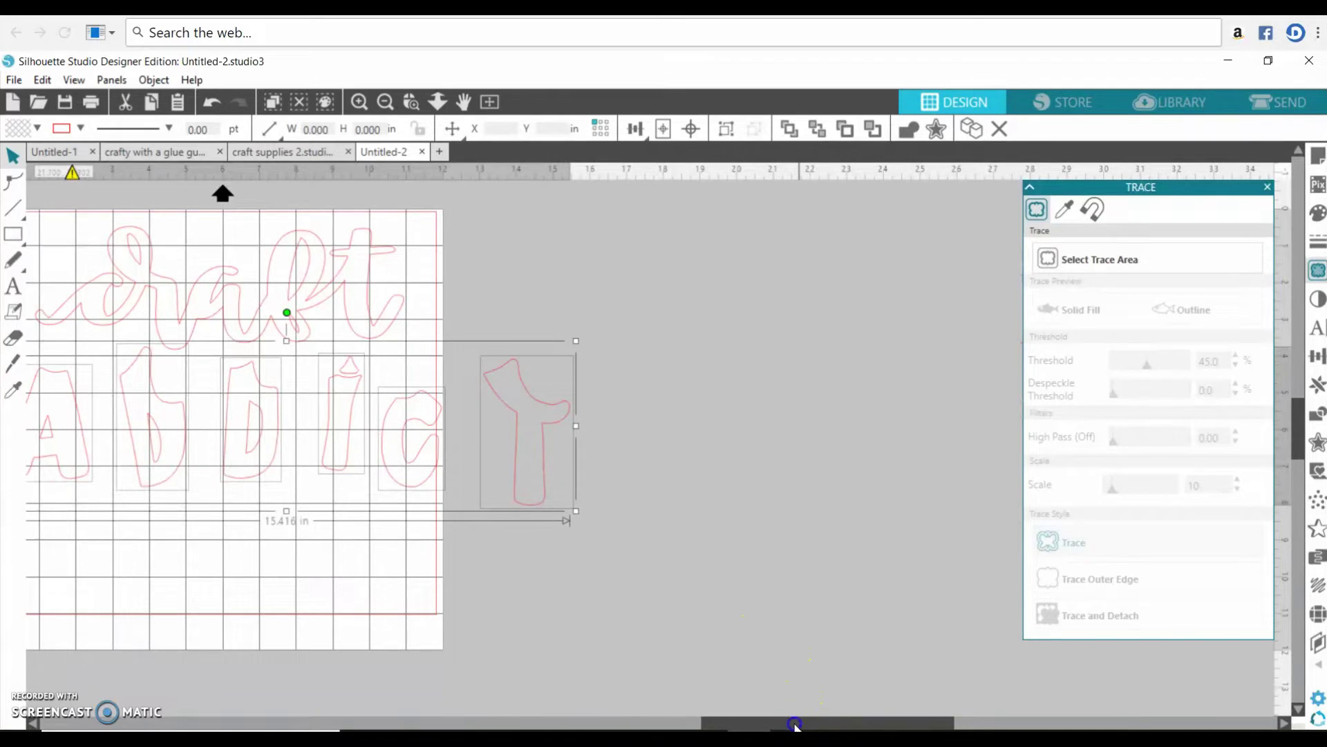
{"action": "left_click_drag", "start_coordinate": [799, 724], "coordinate": [705, 724]}
Move the A off the page to the left, and "craft" and the other letters off the page to the right.
{"action": "left_click", "coordinate": [314, 362]}
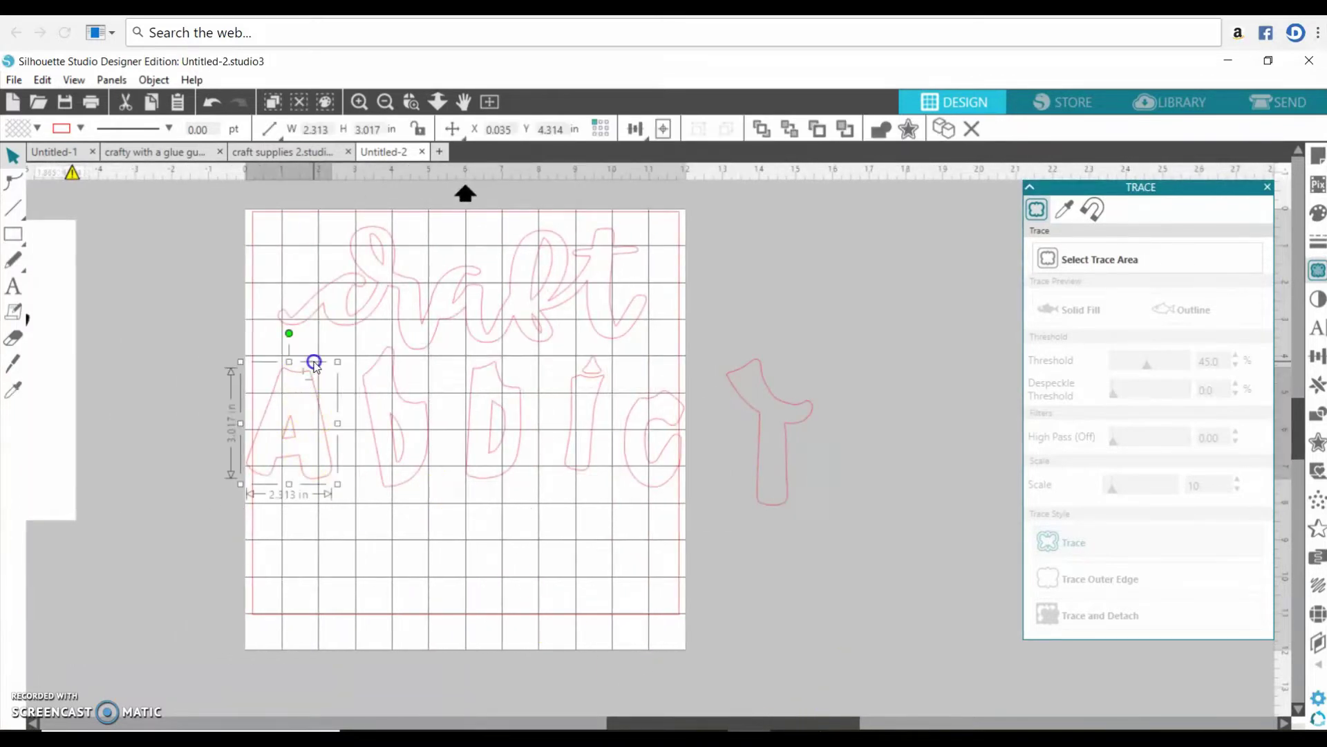
{"action": "left_click_drag", "start_coordinate": [308, 384], "coordinate": [242, 367]}
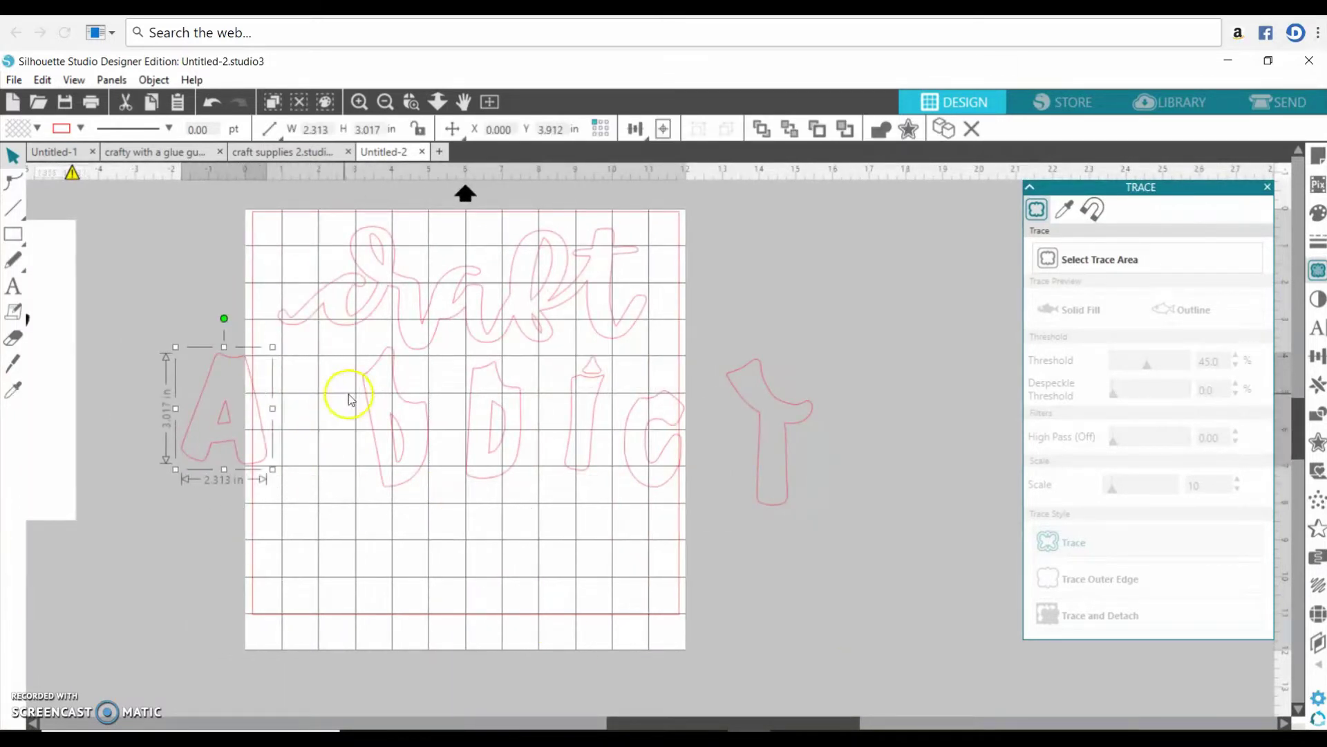
{"action": "left_click_drag", "start_coordinate": [308, 253], "coordinate": [674, 511]}
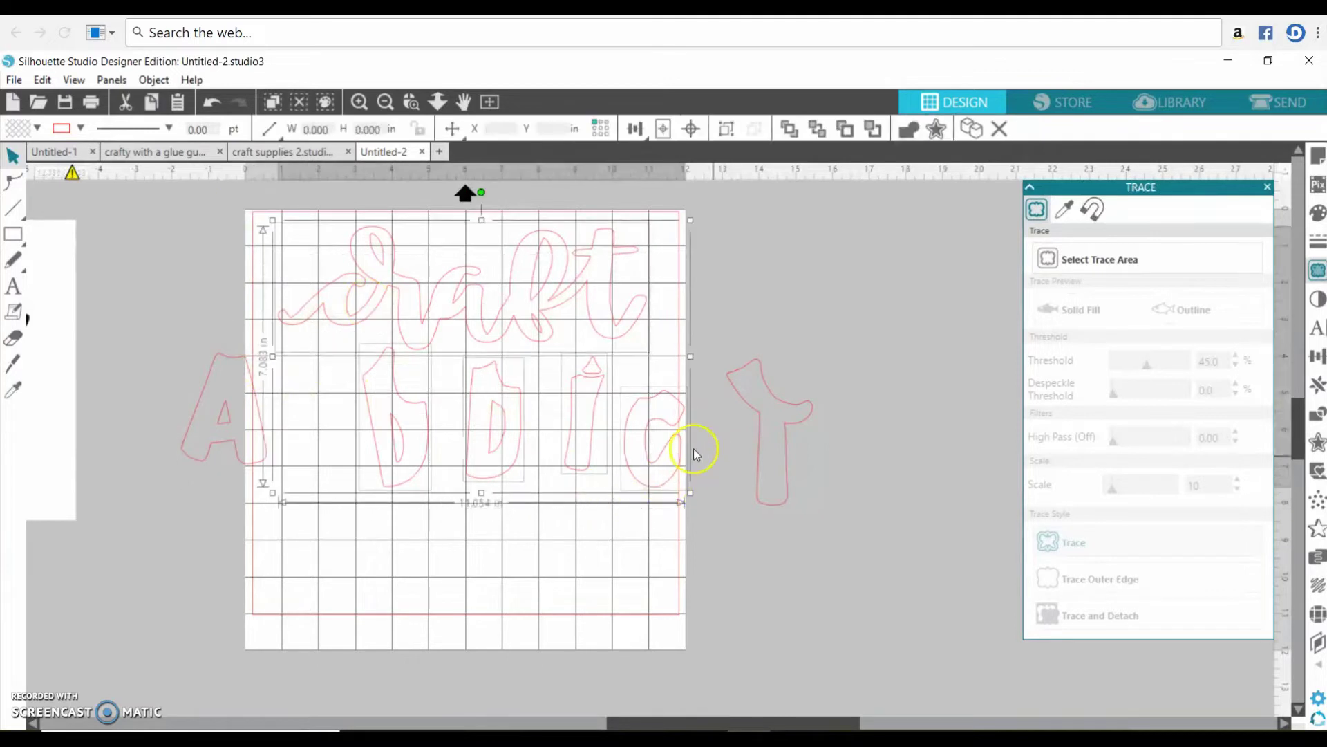
{"action": "left_click_drag", "start_coordinate": [459, 326], "coordinate": [789, 304]}
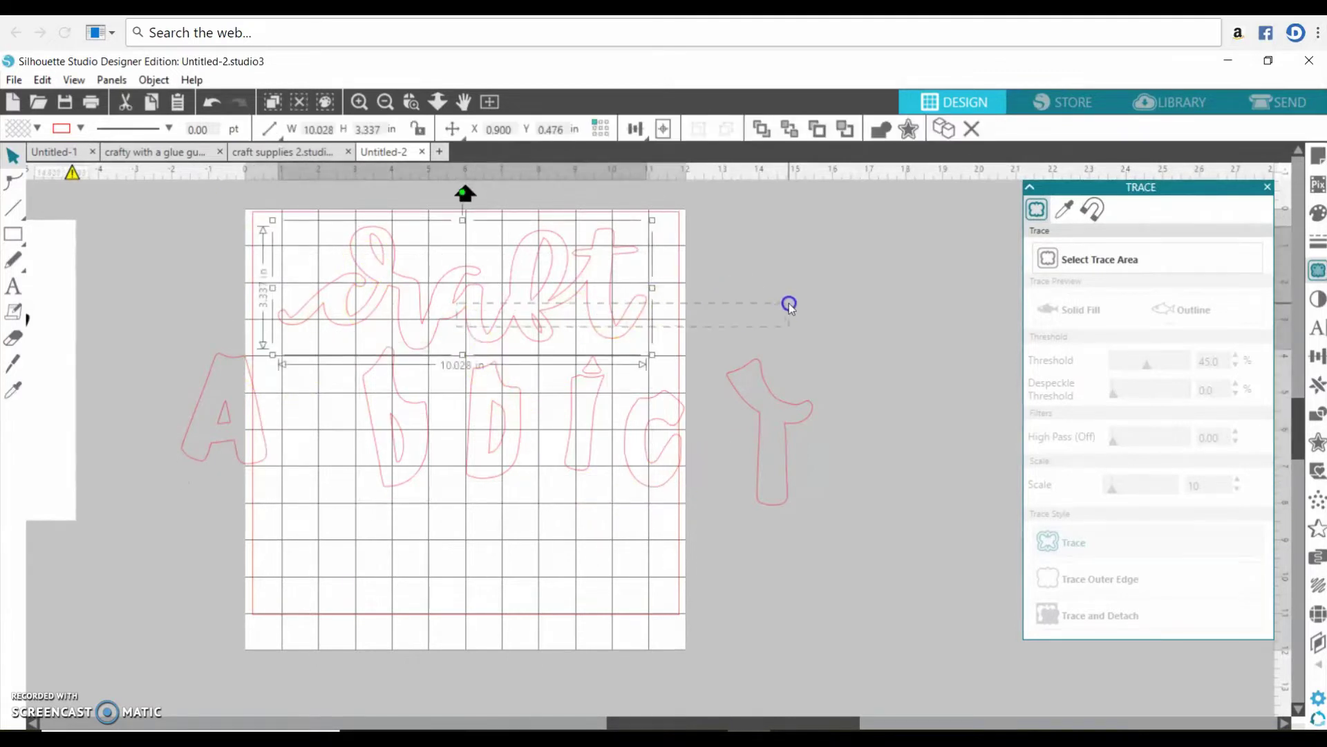
{"action": "left_click_drag", "start_coordinate": [391, 296], "coordinate": [759, 510]}
{"action": "left_click_drag", "start_coordinate": [649, 406], "coordinate": [1101, 355]}
{"action": "left_click_drag", "start_coordinate": [251, 462], "coordinate": [173, 311]}
Place the two D letters side by side beneath the start of the word "craft", outside the page.
{"action": "left_click", "coordinate": [430, 309]}
{"action": "left_click_drag", "start_coordinate": [813, 320], "coordinate": [174, 257]}
{"action": "left_click", "coordinate": [926, 322]}
{"action": "left_click_drag", "start_coordinate": [927, 323], "coordinate": [841, 361]}
{"action": "left_click", "coordinate": [198, 312]}
{"action": "left_click_drag", "start_coordinate": [197, 312], "coordinate": [786, 364]}
{"action": "left_click", "coordinate": [284, 324]}
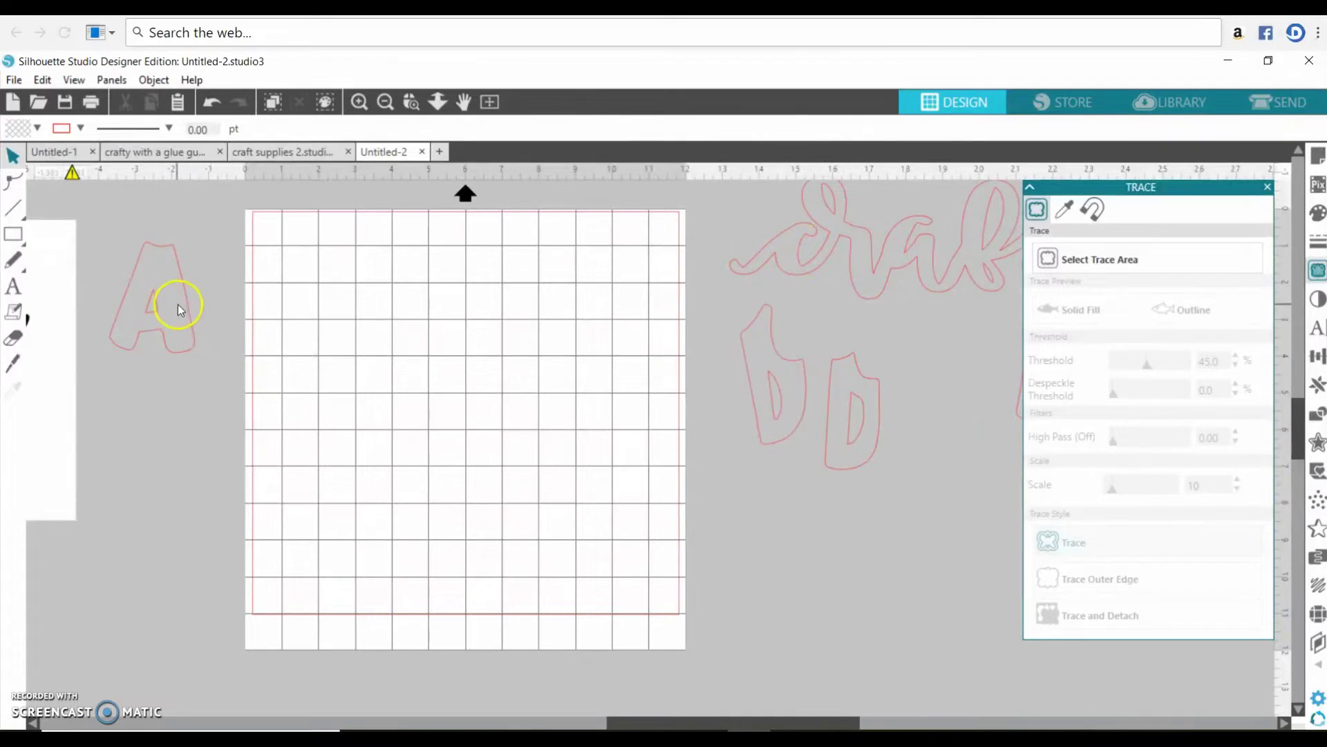
{"action": "scroll", "coordinate": [509, 676], "scroll_direction": "up", "scroll_amount": 2}
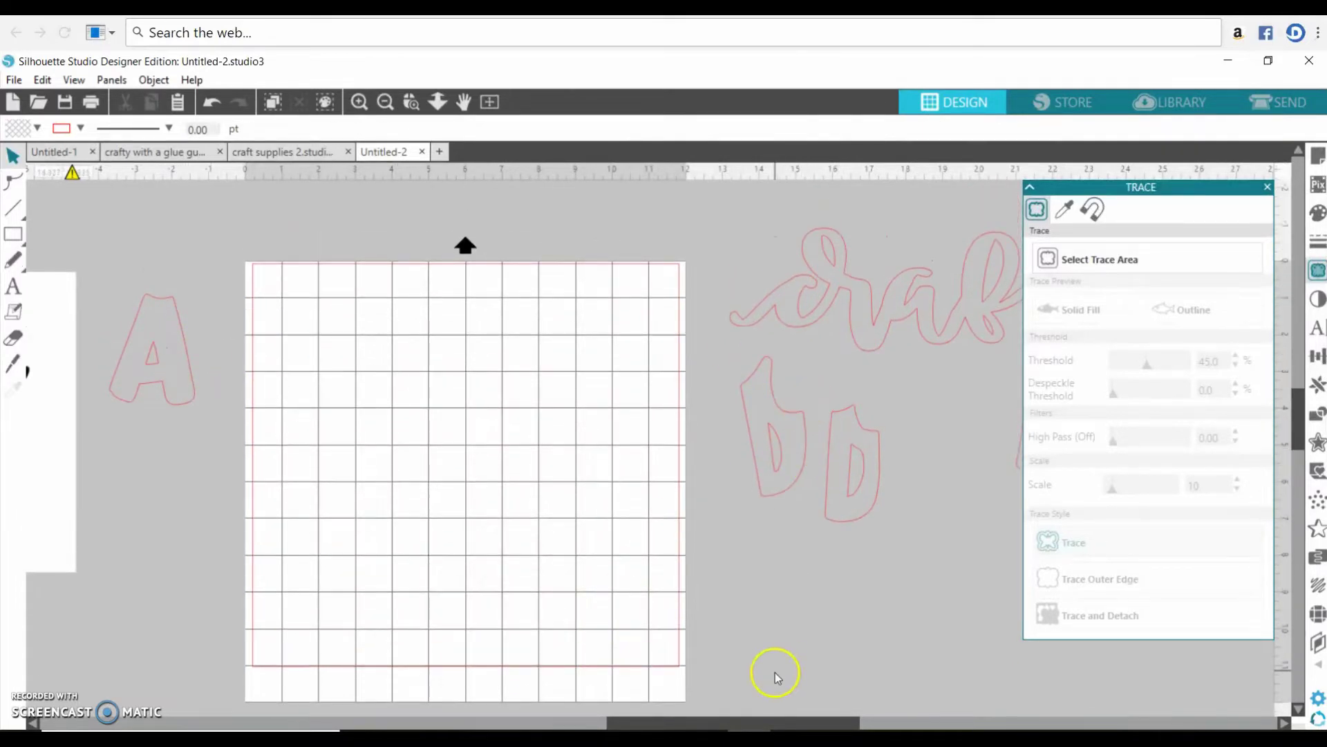
{"action": "left_click_drag", "start_coordinate": [764, 723], "coordinate": [855, 722]}
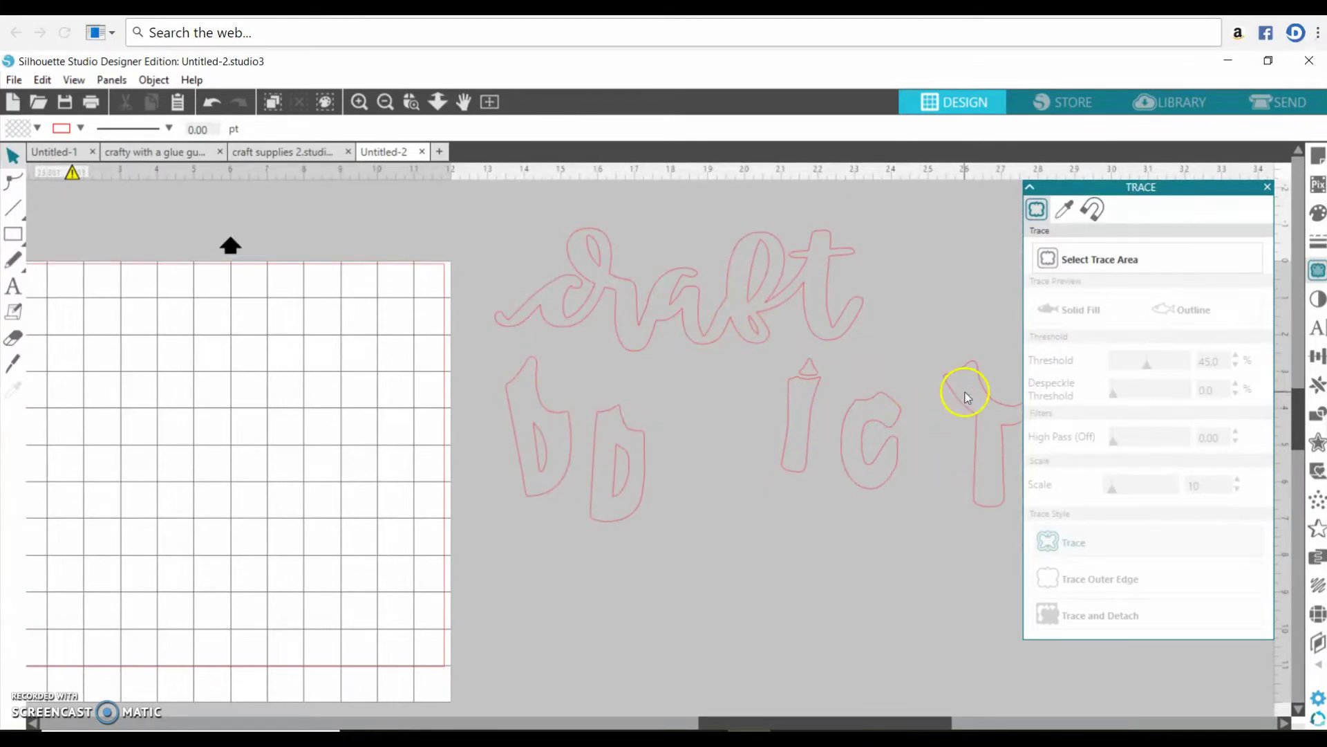
{"action": "left_click", "coordinate": [615, 308]}
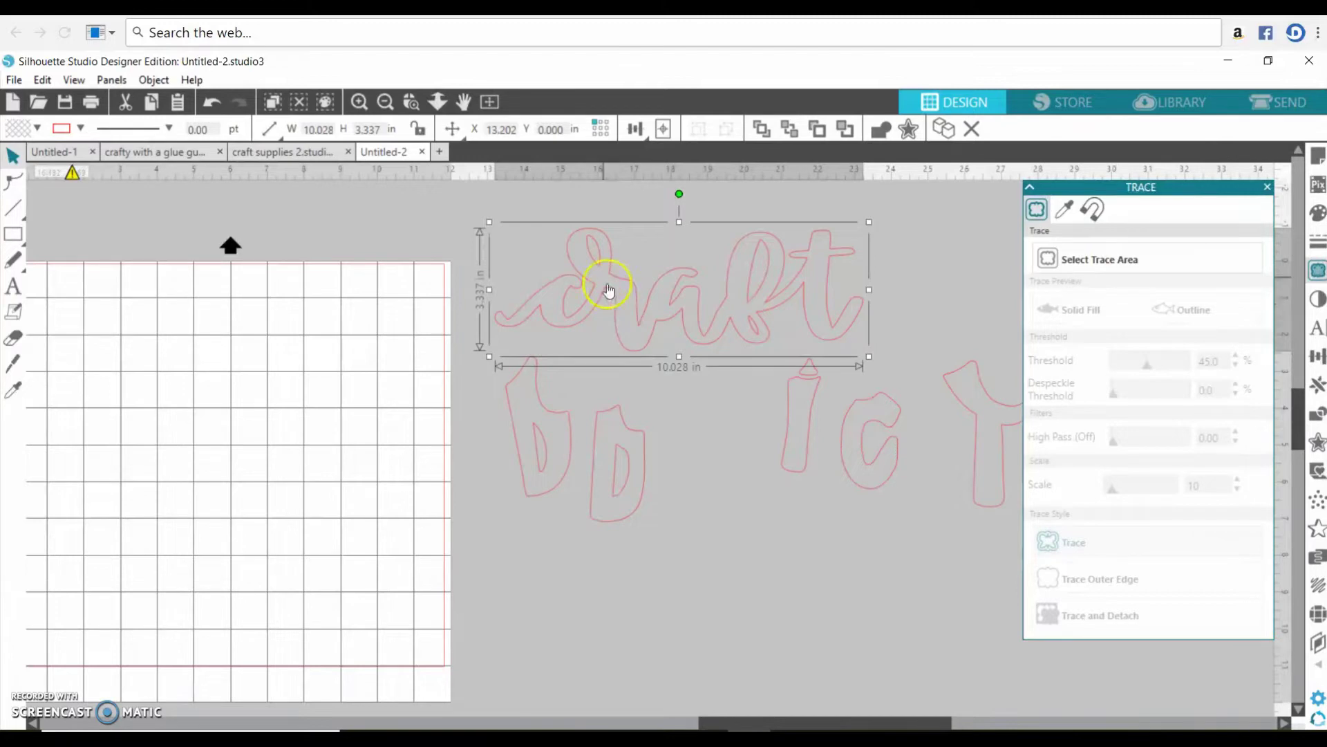
In the craft supplies 2 file, delete all the existing traced outlines and move the source image onto the page.
{"action": "left_click", "coordinate": [280, 151]}
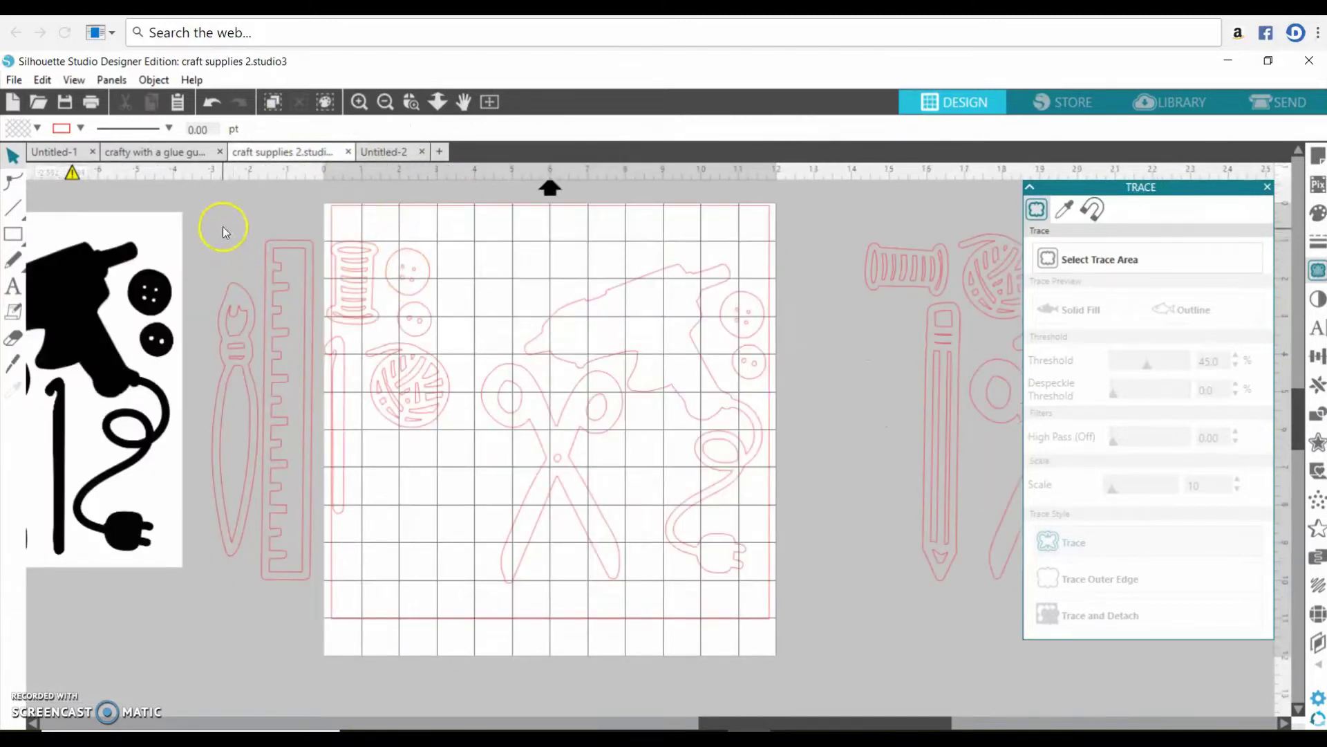
{"action": "key", "text": "ctrl+a"}
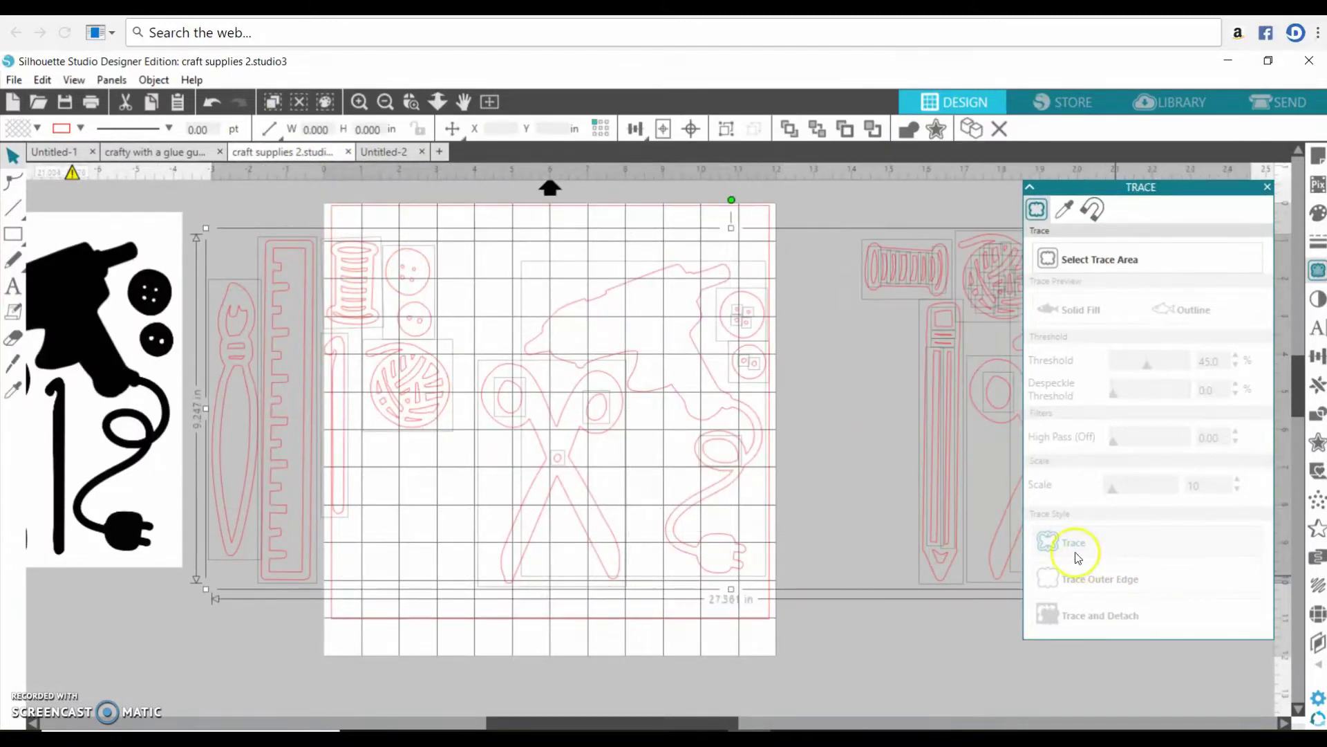
{"action": "key", "text": "Delete"}
{"action": "left_click_drag", "start_coordinate": [160, 355], "coordinate": [655, 393]}
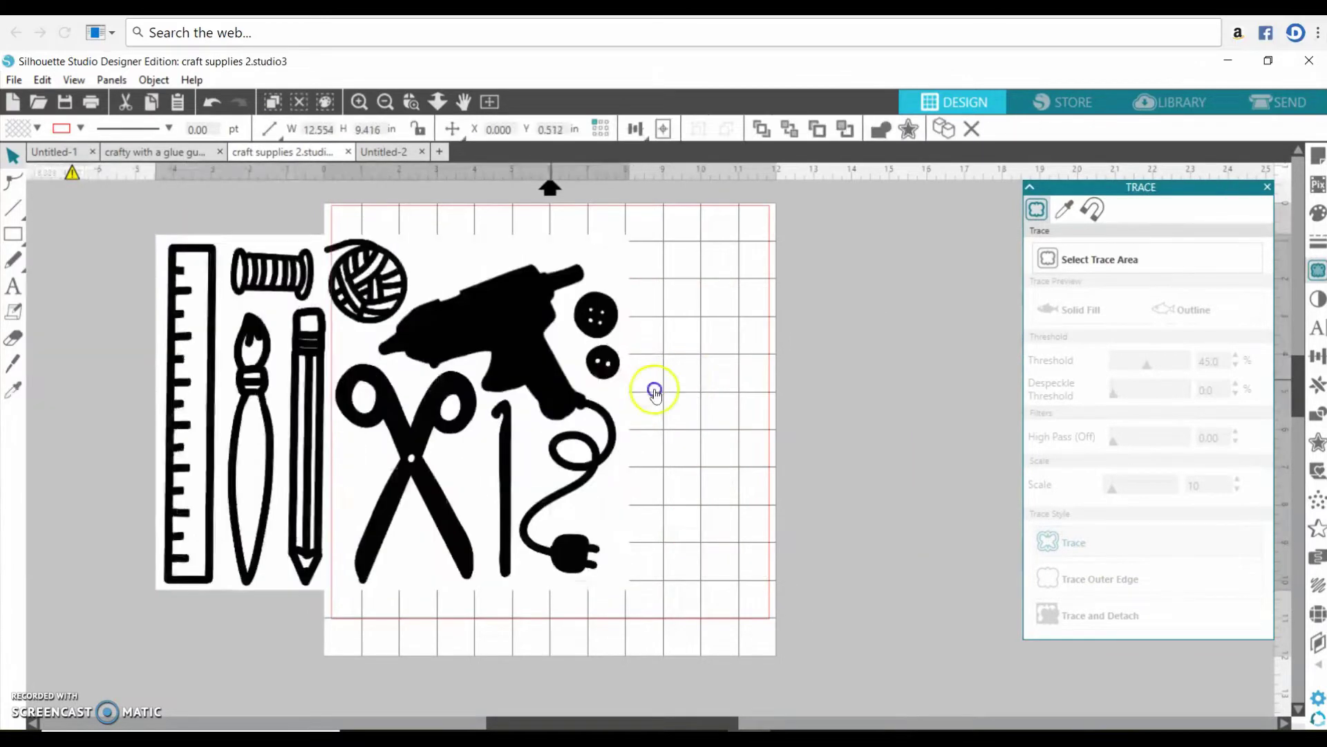
{"action": "left_click", "coordinate": [272, 376]}
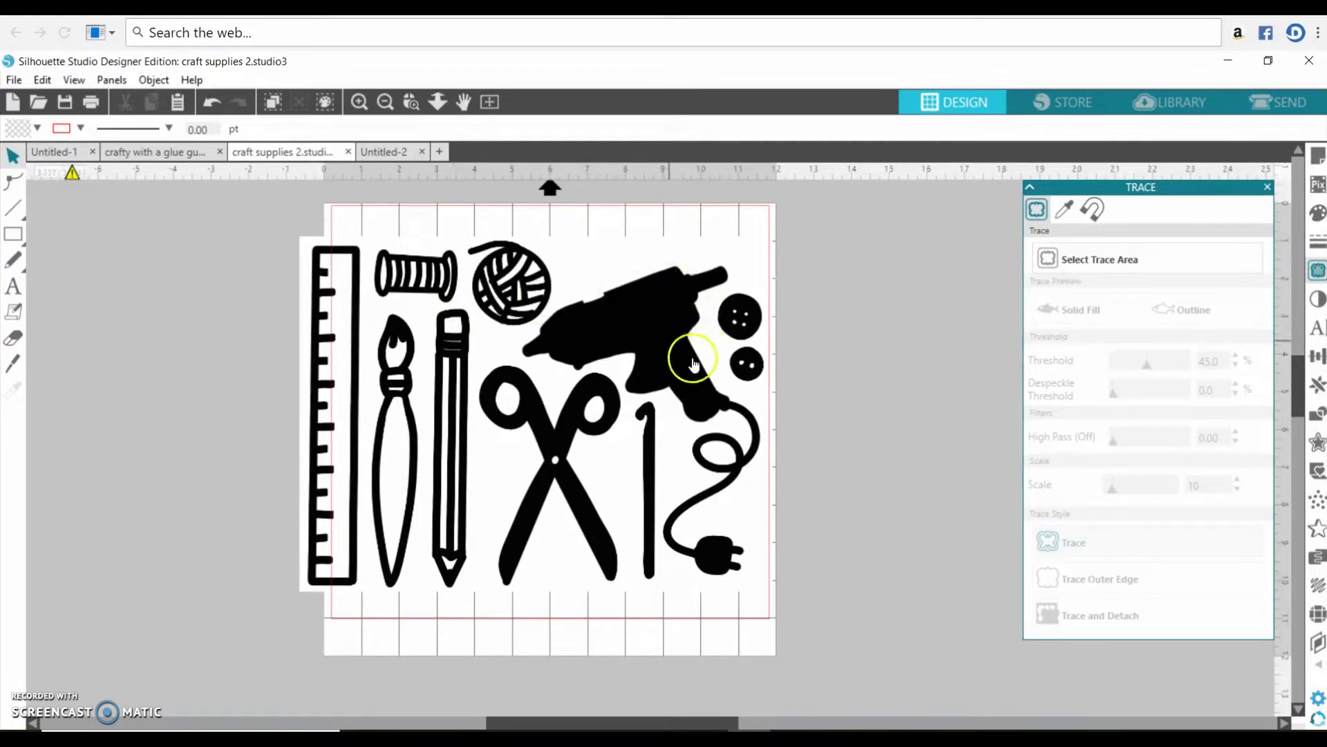
Trace the whole craft supplies image and move the original image off the page to the left.
{"action": "left_click", "coordinate": [1168, 265]}
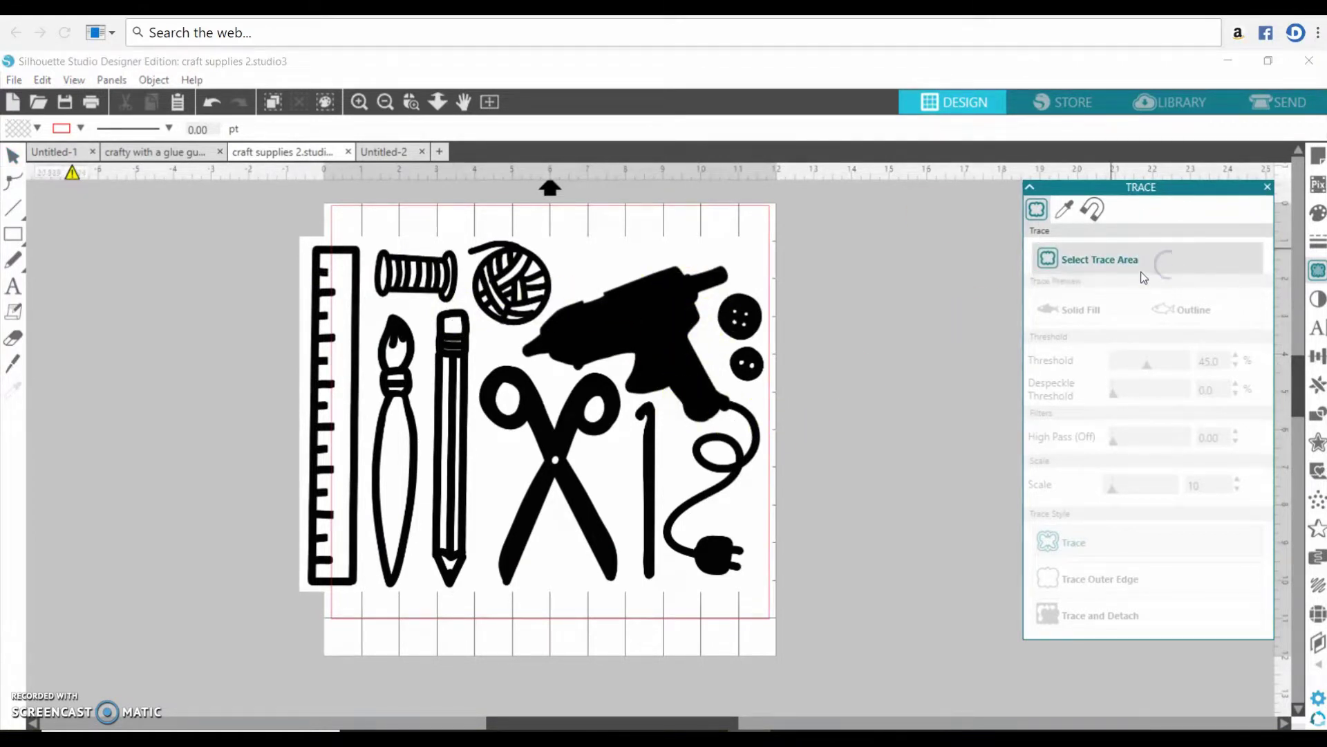
{"action": "left_click_drag", "start_coordinate": [276, 219], "coordinate": [823, 626]}
{"action": "left_click", "coordinate": [1121, 544]}
{"action": "left_click_drag", "start_coordinate": [567, 281], "coordinate": [9, 299]}
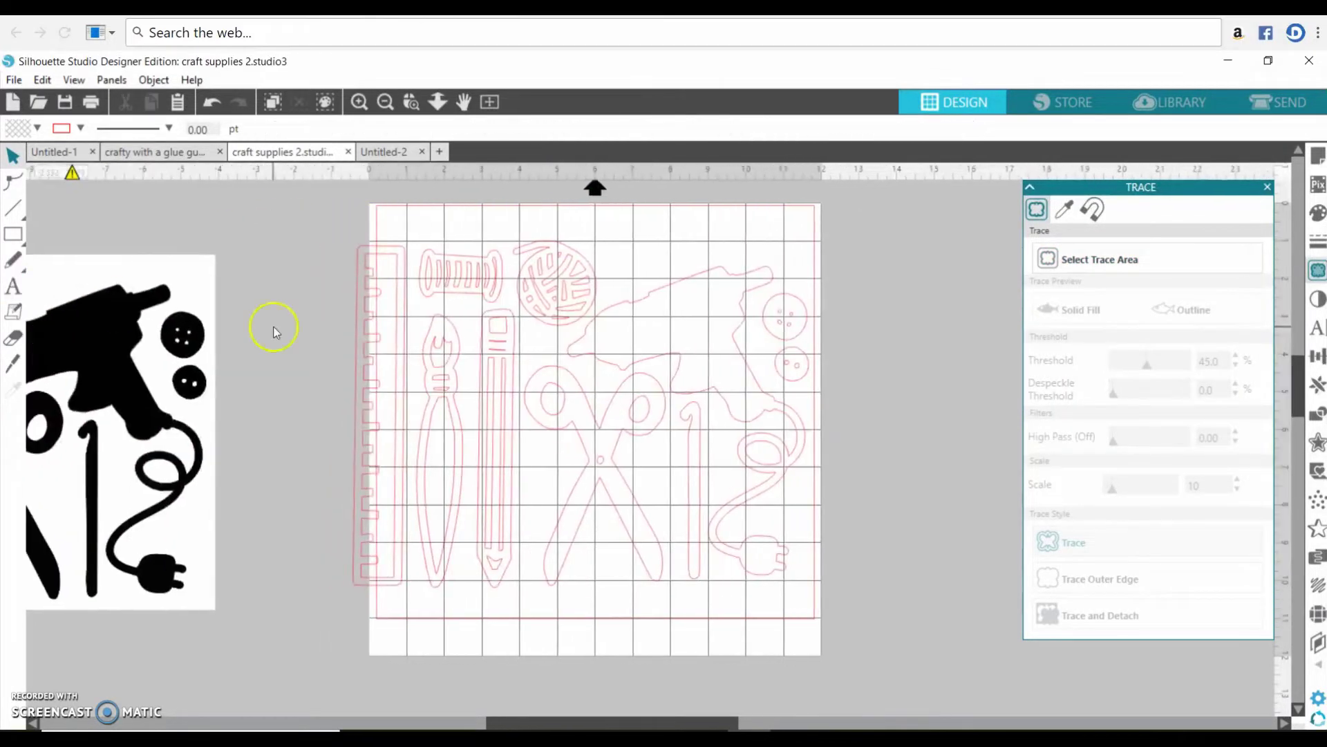
Shift the traced craft supplies right and down on the page and release their compound path.
{"action": "left_click", "coordinate": [631, 368]}
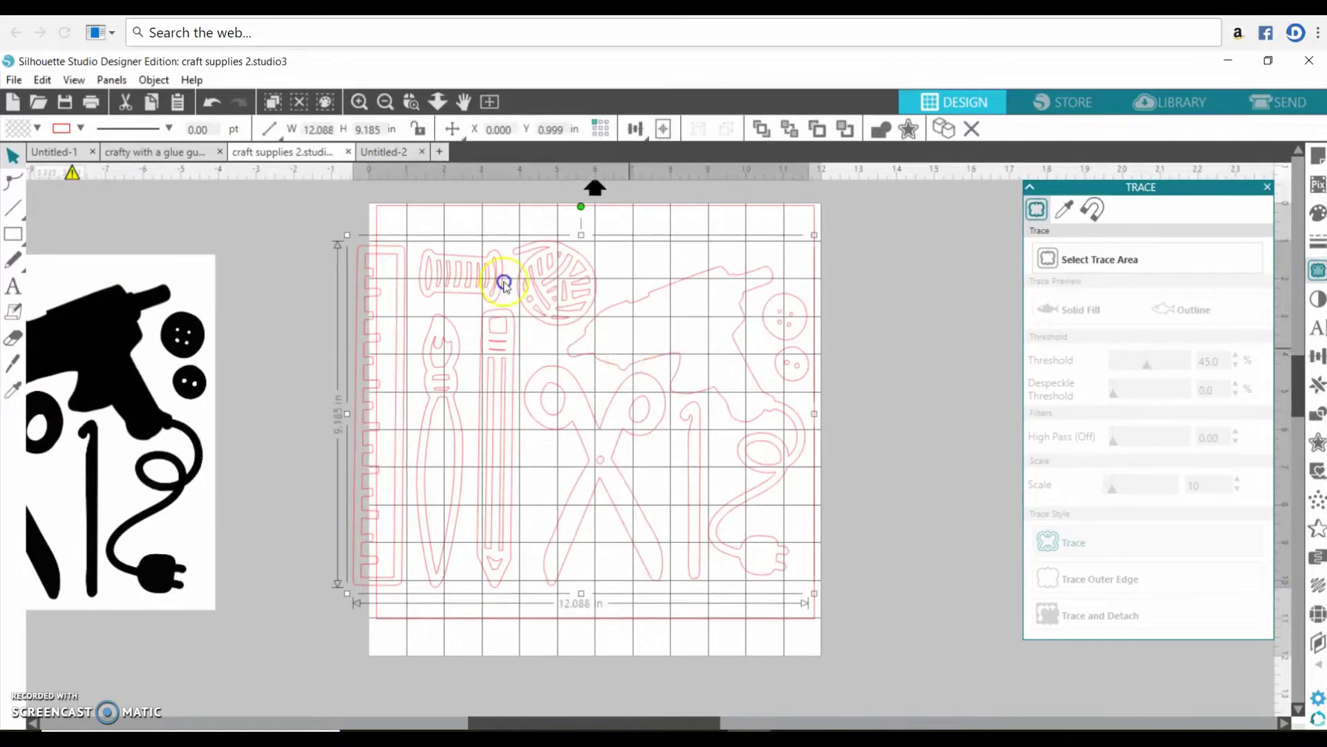
{"action": "mouse_move", "coordinate": [531, 286]}
{"action": "left_mouse_down"}
{"action": "mouse_move", "coordinate": [566, 284]}
{"action": "mouse_move", "coordinate": [558, 297]}
{"action": "mouse_move", "coordinate": [599, 307]}
{"action": "left_mouse_up"}
{"action": "right_click", "coordinate": [598, 307]}
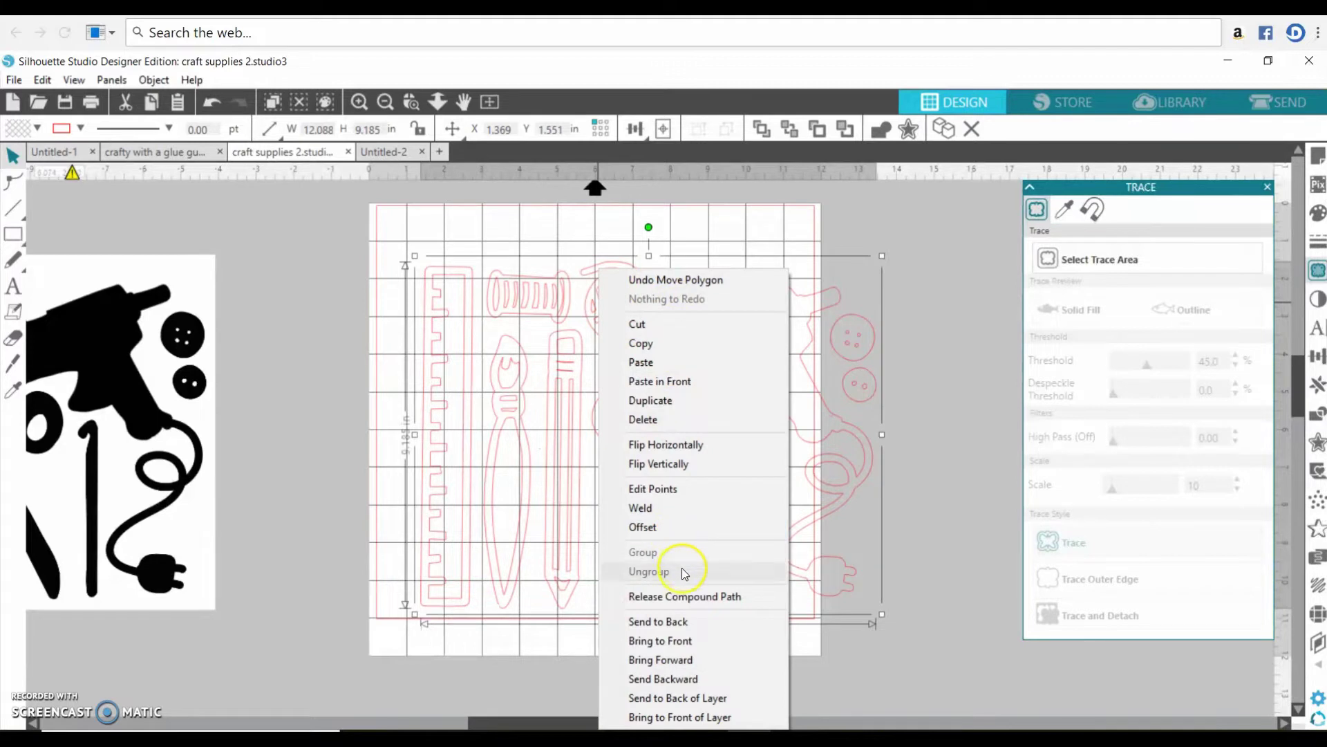
{"action": "left_click", "coordinate": [691, 598]}
{"action": "left_click", "coordinate": [784, 447]}
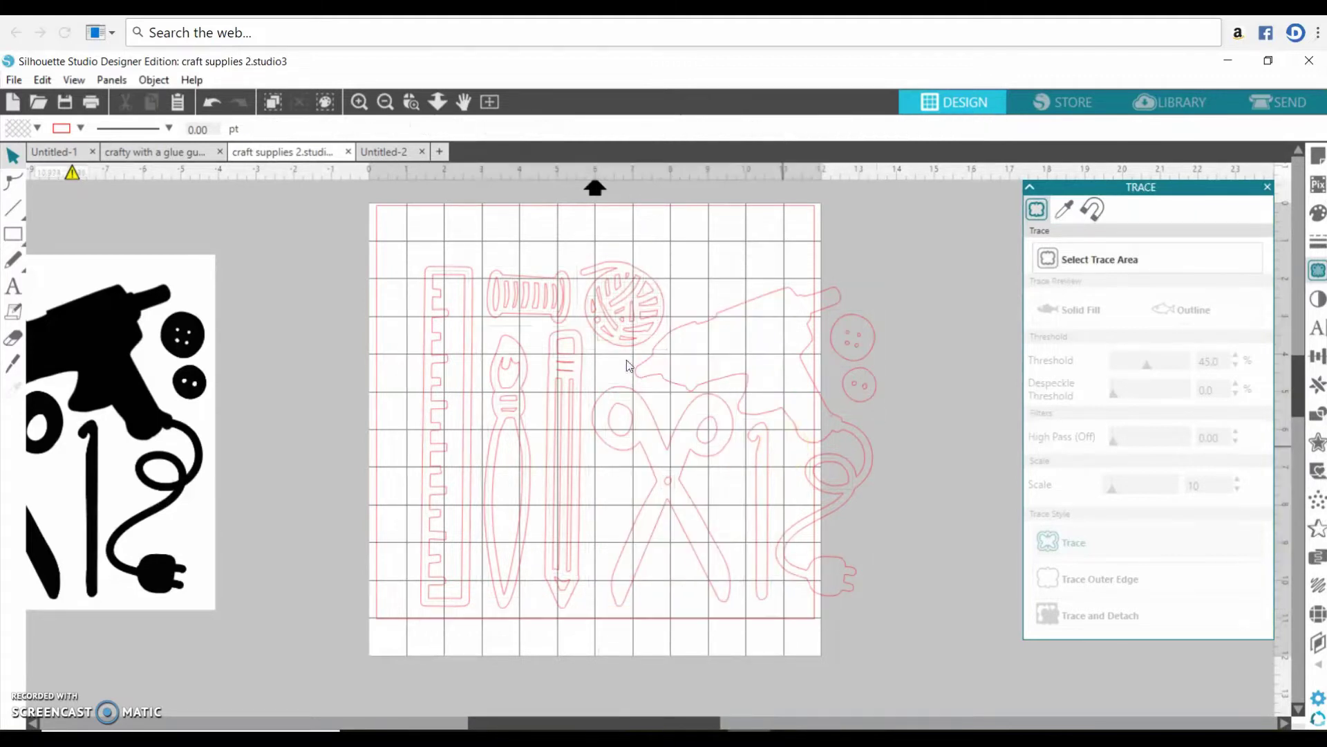
Delete the crochet hook and the two buttons from the released outlines.
{"action": "left_click", "coordinate": [768, 460]}
{"action": "left_click", "coordinate": [866, 384]}
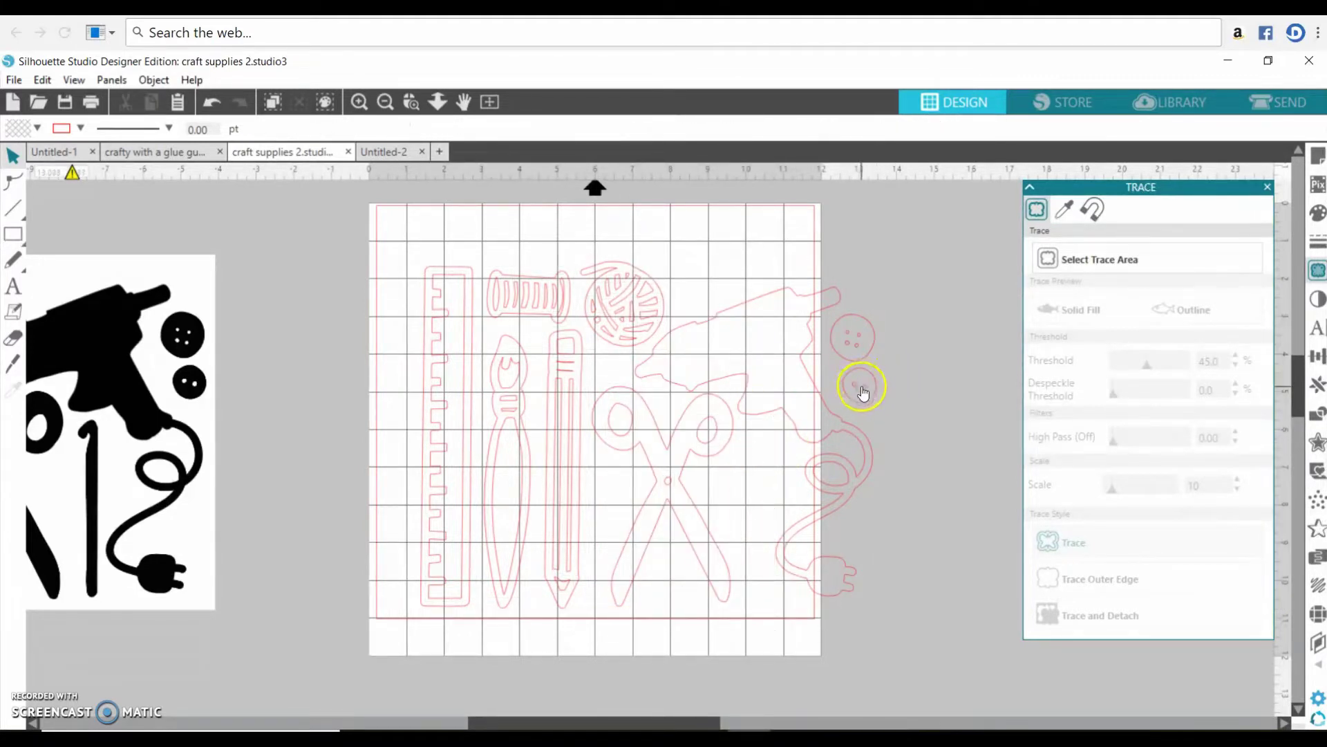
{"action": "left_click", "coordinate": [858, 388]}
{"action": "key", "text": "Delete"}
{"action": "left_click", "coordinate": [846, 334]}
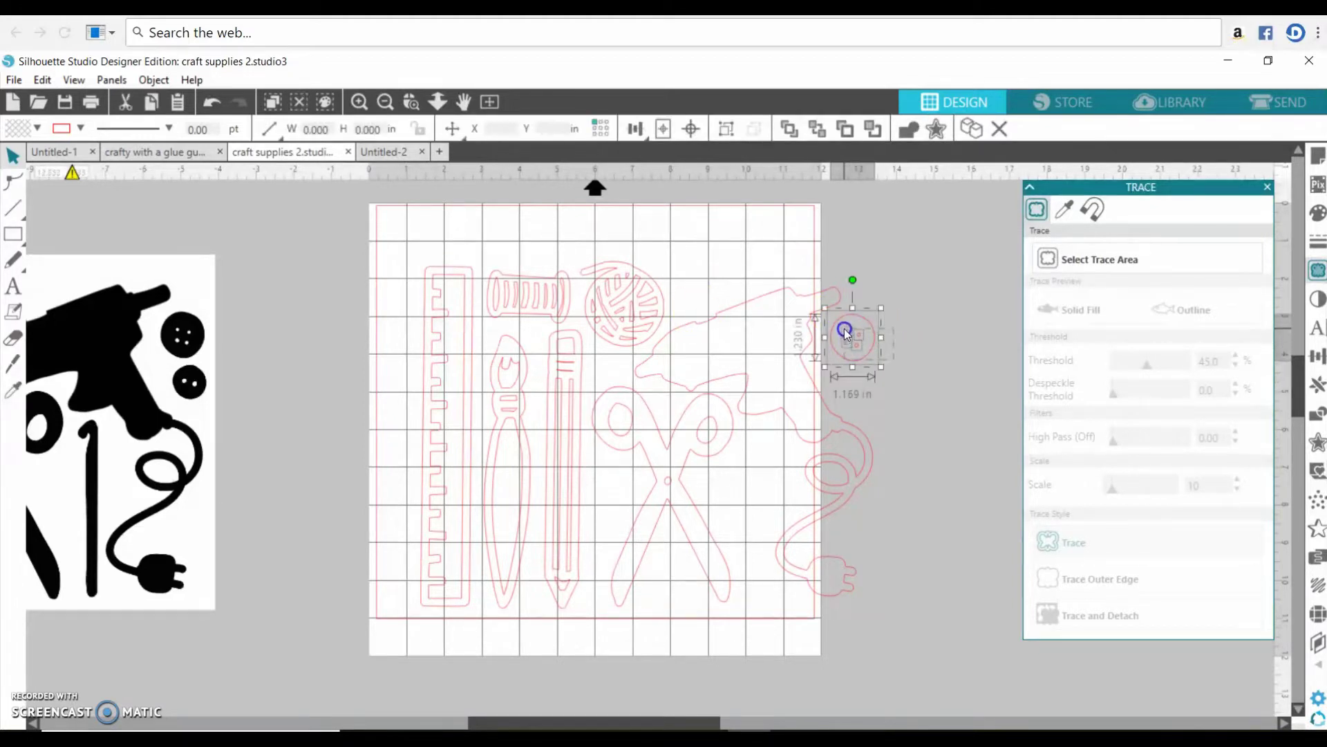
Delete the scissors outline together with its two handle holes and the pivot hole.
{"action": "left_click_drag", "start_coordinate": [855, 360], "coordinate": [679, 409]}
{"action": "key", "text": "Delete"}
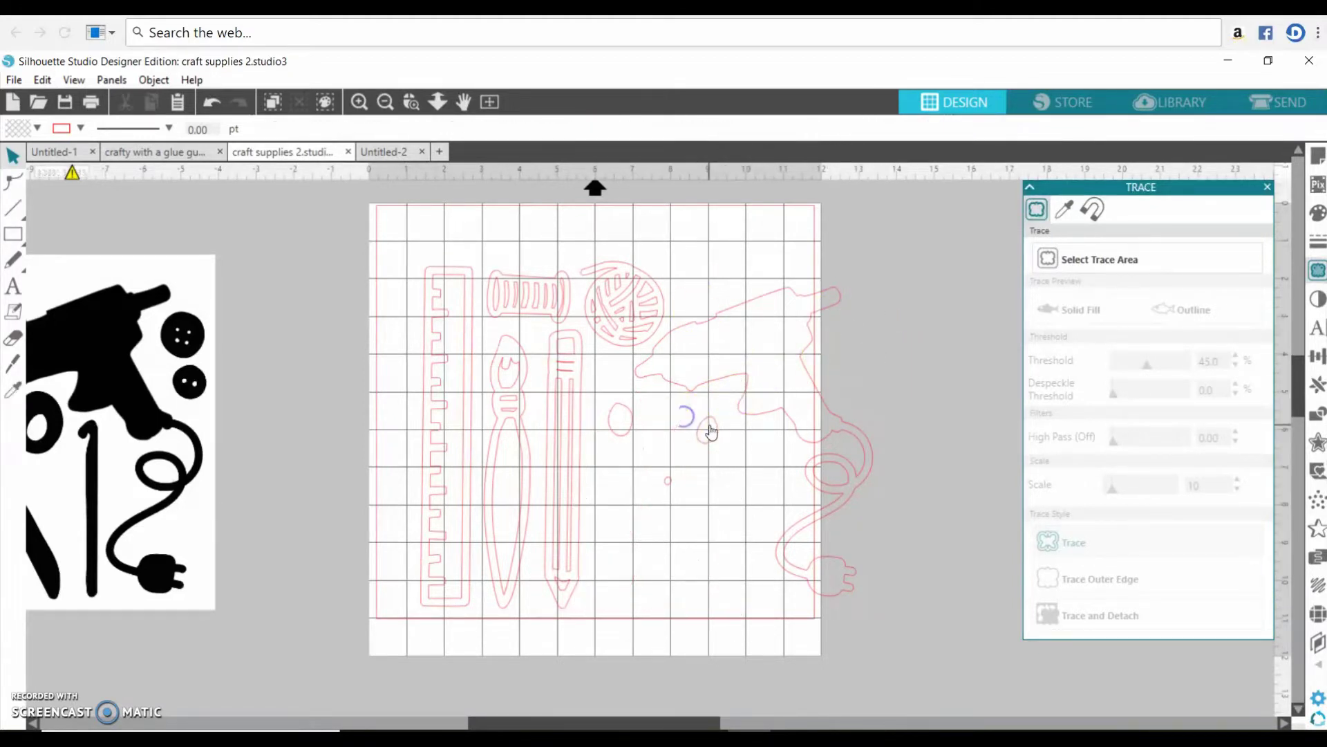
{"action": "key", "text": "Delete"}
{"action": "left_click_drag", "start_coordinate": [489, 344], "coordinate": [672, 483]}
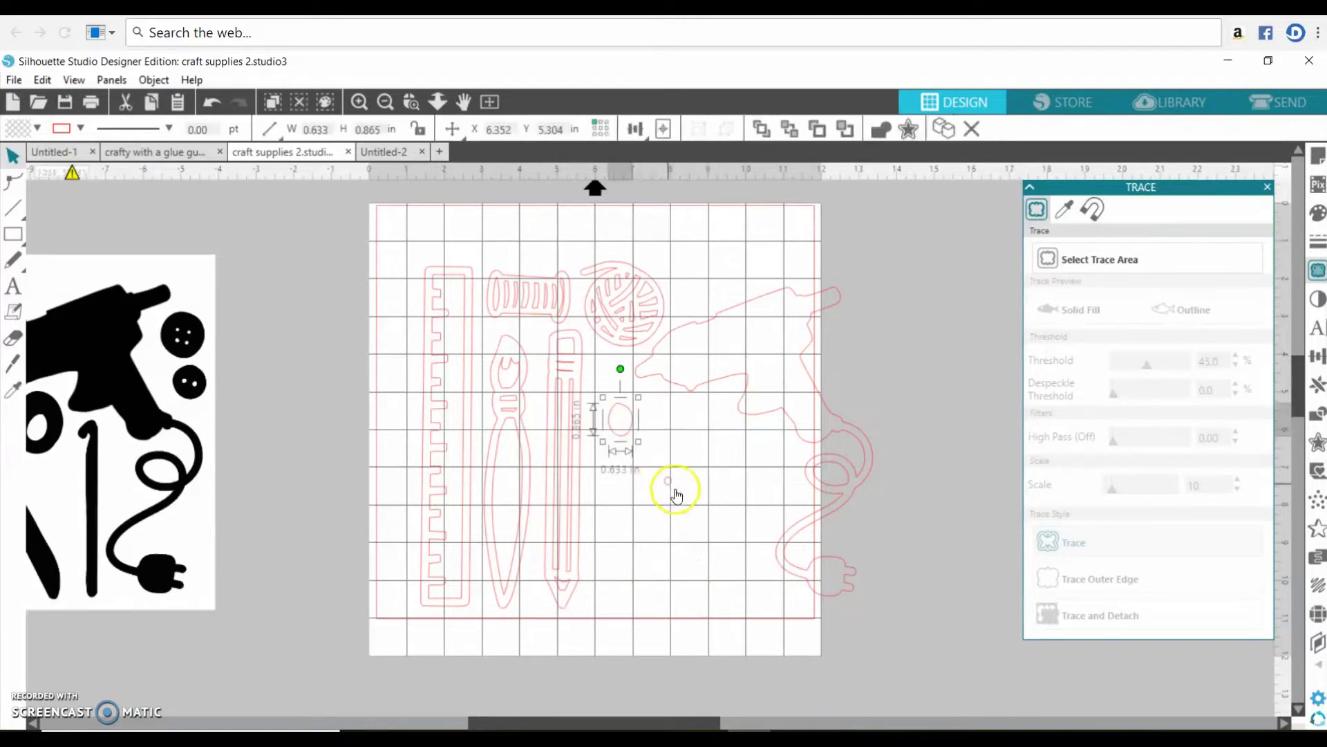
{"action": "key", "text": "Delete"}
{"action": "left_click", "coordinate": [538, 391]}
{"action": "left_click", "coordinate": [668, 481]}
{"action": "key", "text": "Delete"}
Move the yarn ball, ruler, thread spool, paintbrush and pencil outlines off the page onto the original image.
{"action": "left_click", "coordinate": [631, 308]}
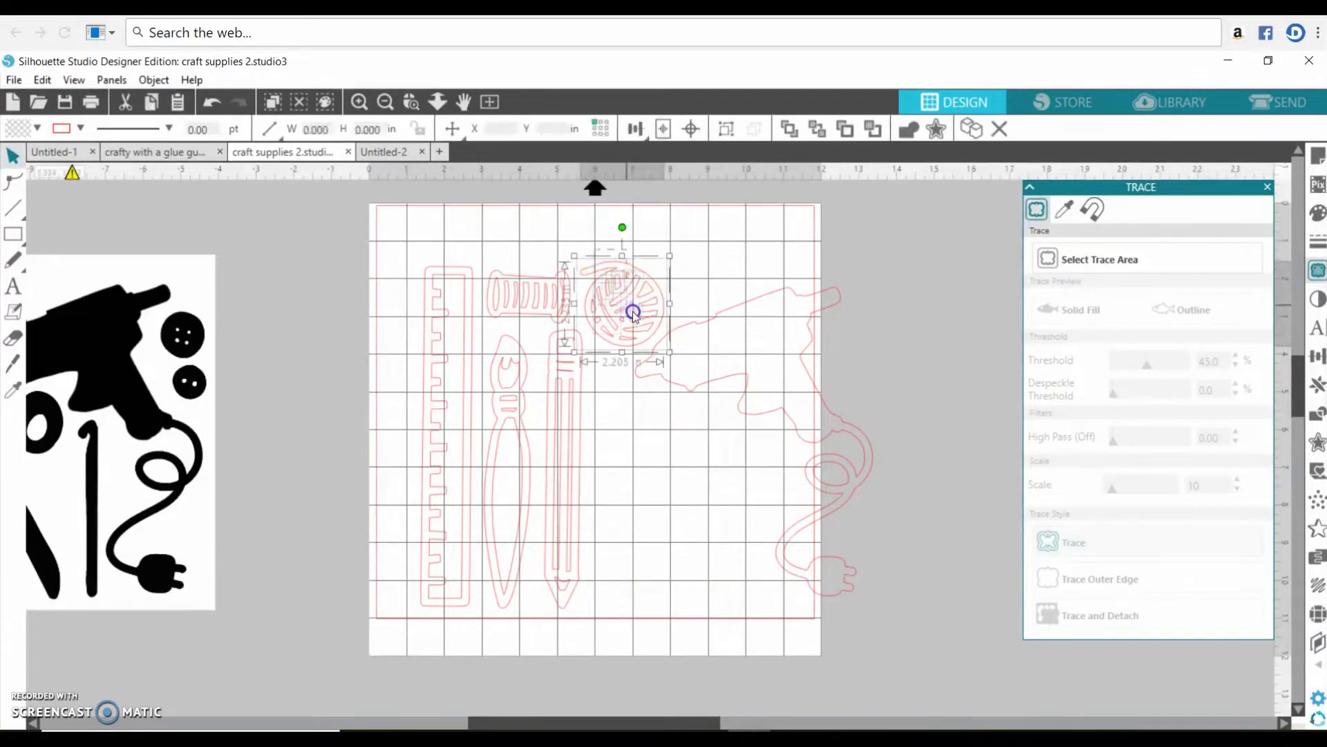
{"action": "mouse_move", "coordinate": [641, 334]}
{"action": "left_mouse_down"}
{"action": "mouse_move", "coordinate": [270, 311]}
{"action": "mouse_move", "coordinate": [221, 324]}
{"action": "left_mouse_up"}
{"action": "mouse_move", "coordinate": [395, 248]}
{"action": "left_mouse_down"}
{"action": "mouse_move", "coordinate": [586, 598]}
{"action": "mouse_move", "coordinate": [377, 247]}
{"action": "left_mouse_up"}
{"action": "left_click", "coordinate": [603, 484]}
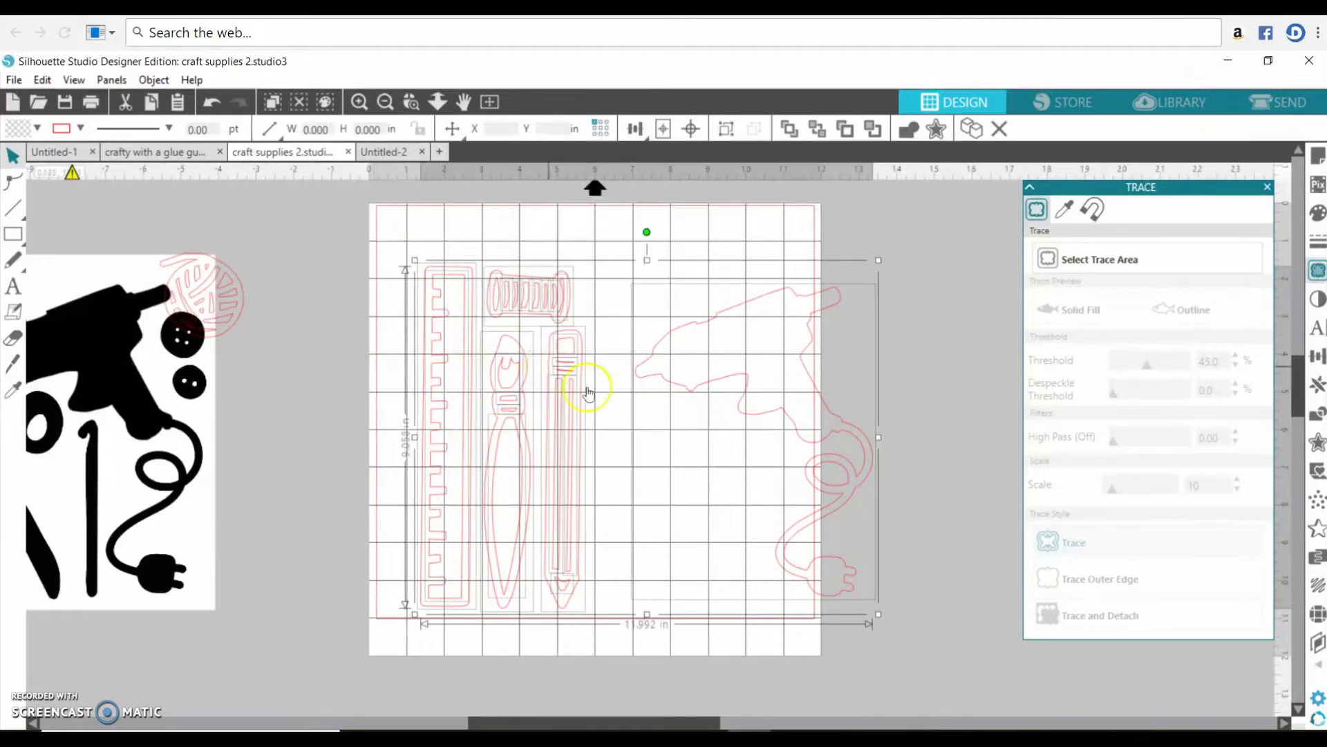
{"action": "left_click", "coordinate": [579, 642]}
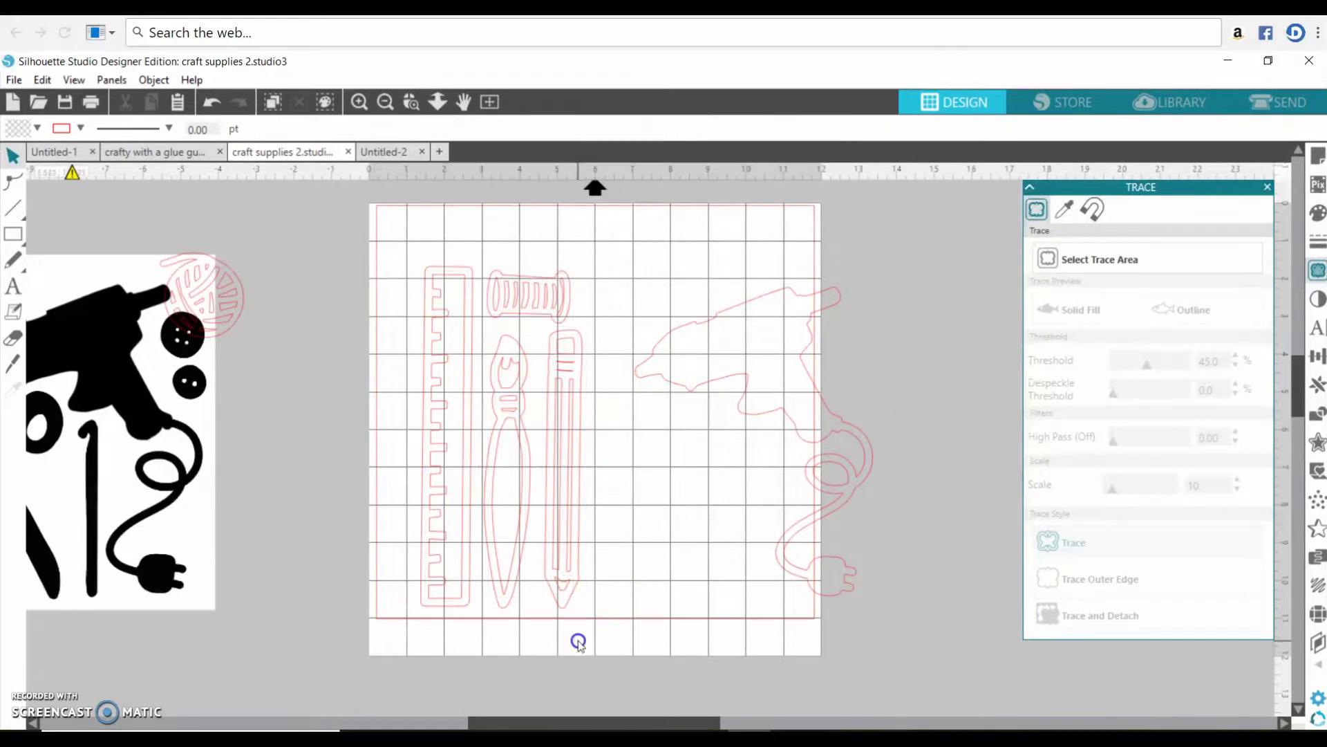
{"action": "mouse_move", "coordinate": [593, 619]}
{"action": "left_mouse_down"}
{"action": "mouse_move", "coordinate": [527, 335]}
{"action": "mouse_move", "coordinate": [498, 267]}
{"action": "mouse_move", "coordinate": [311, 223]}
{"action": "left_mouse_up"}
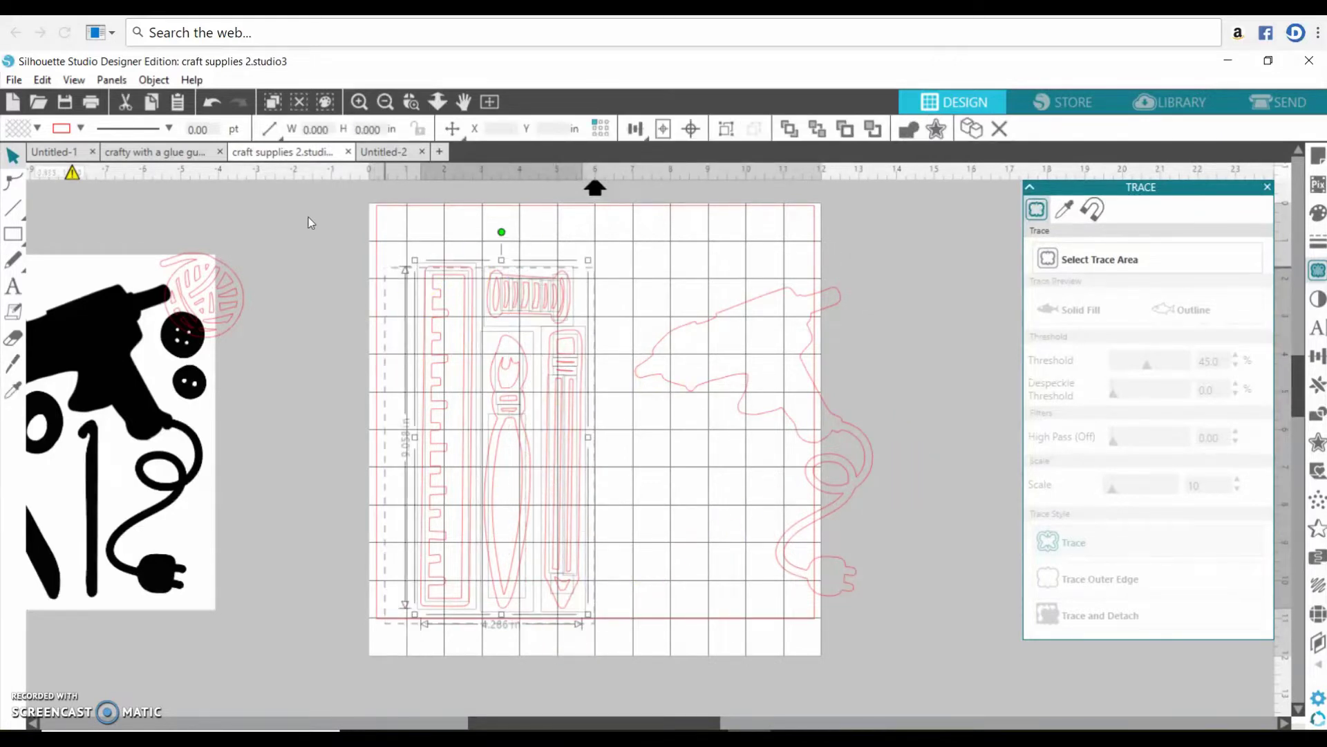
{"action": "mouse_move", "coordinate": [450, 313]}
{"action": "left_mouse_down"}
{"action": "mouse_move", "coordinate": [124, 335]}
{"action": "mouse_move", "coordinate": [102, 349]}
{"action": "left_mouse_up"}
Make a compound path of the glue gun and its cord loops, and scale it down to about 4.69 in wide.
{"action": "mouse_move", "coordinate": [567, 259]}
{"action": "left_mouse_down"}
{"action": "mouse_move", "coordinate": [662, 326]}
{"action": "mouse_move", "coordinate": [928, 625]}
{"action": "left_mouse_up"}
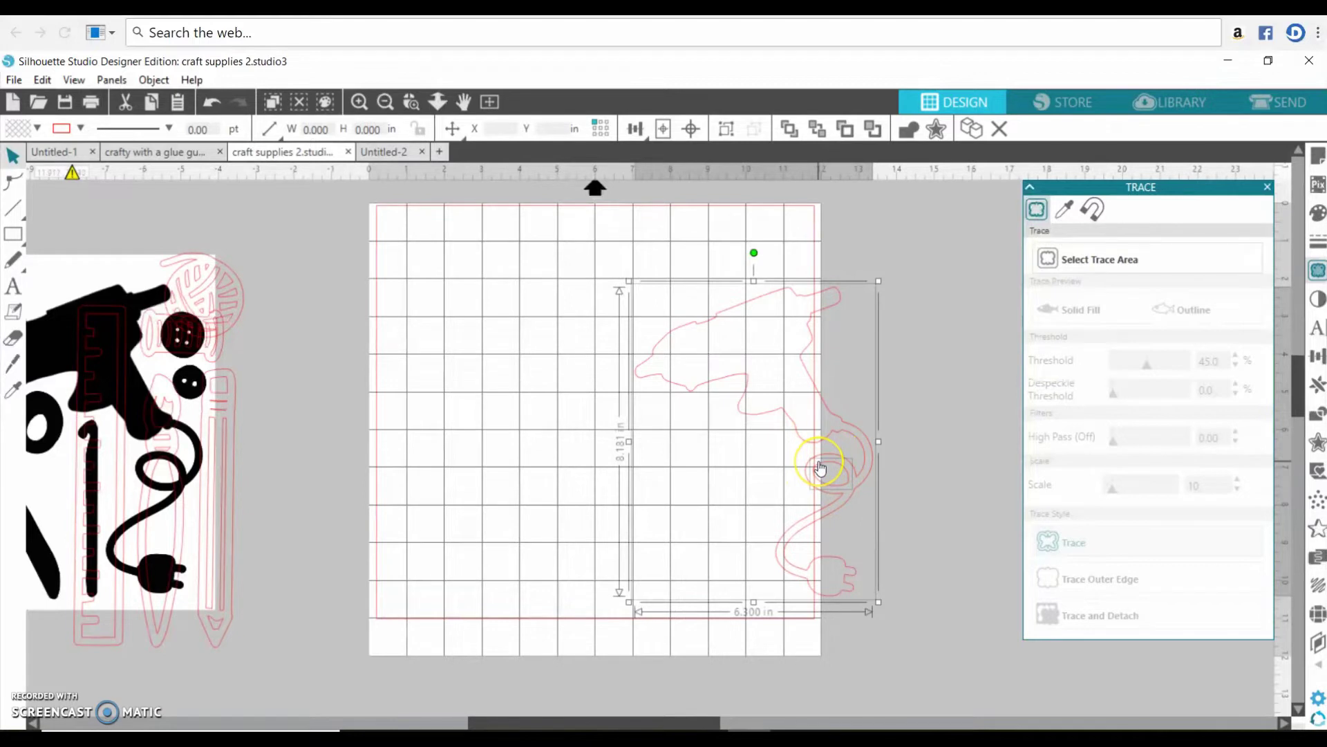
{"action": "right_click", "coordinate": [820, 469]}
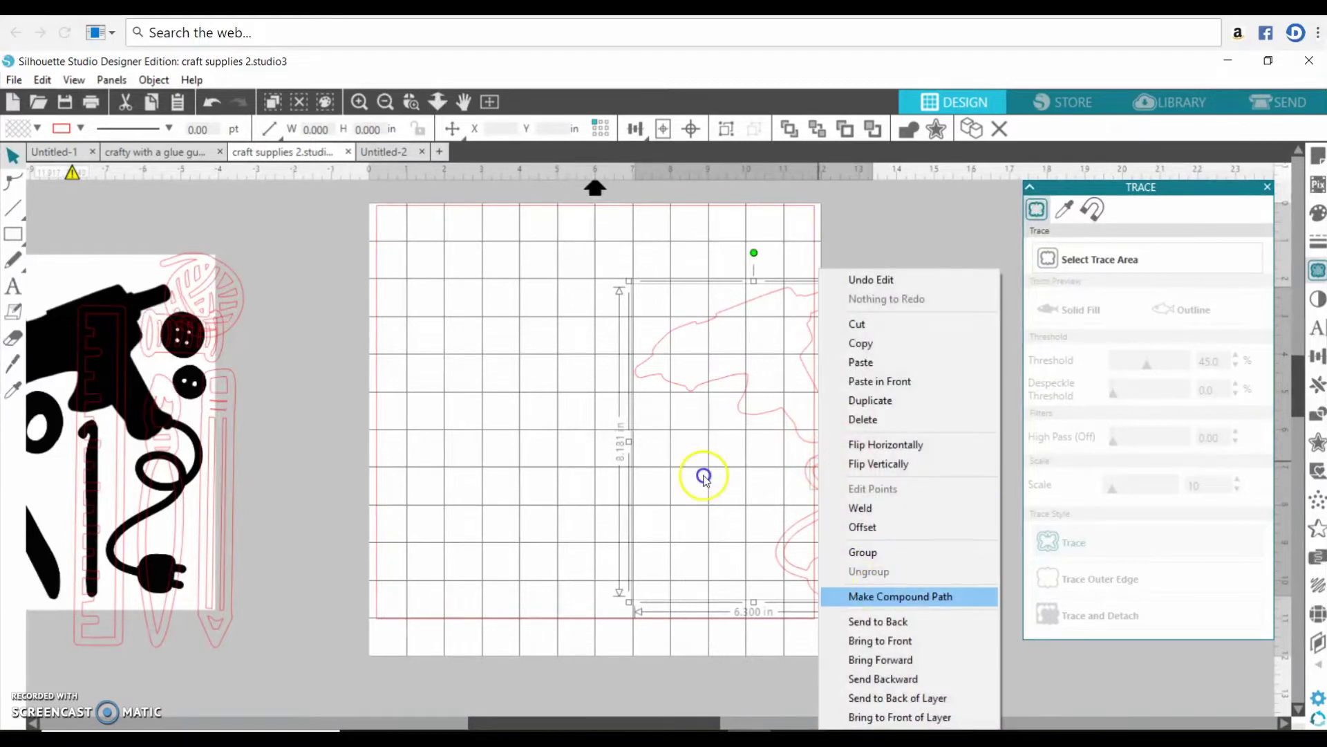
{"action": "left_click", "coordinate": [899, 596]}
{"action": "left_click_drag", "start_coordinate": [879, 280], "coordinate": [786, 329]}
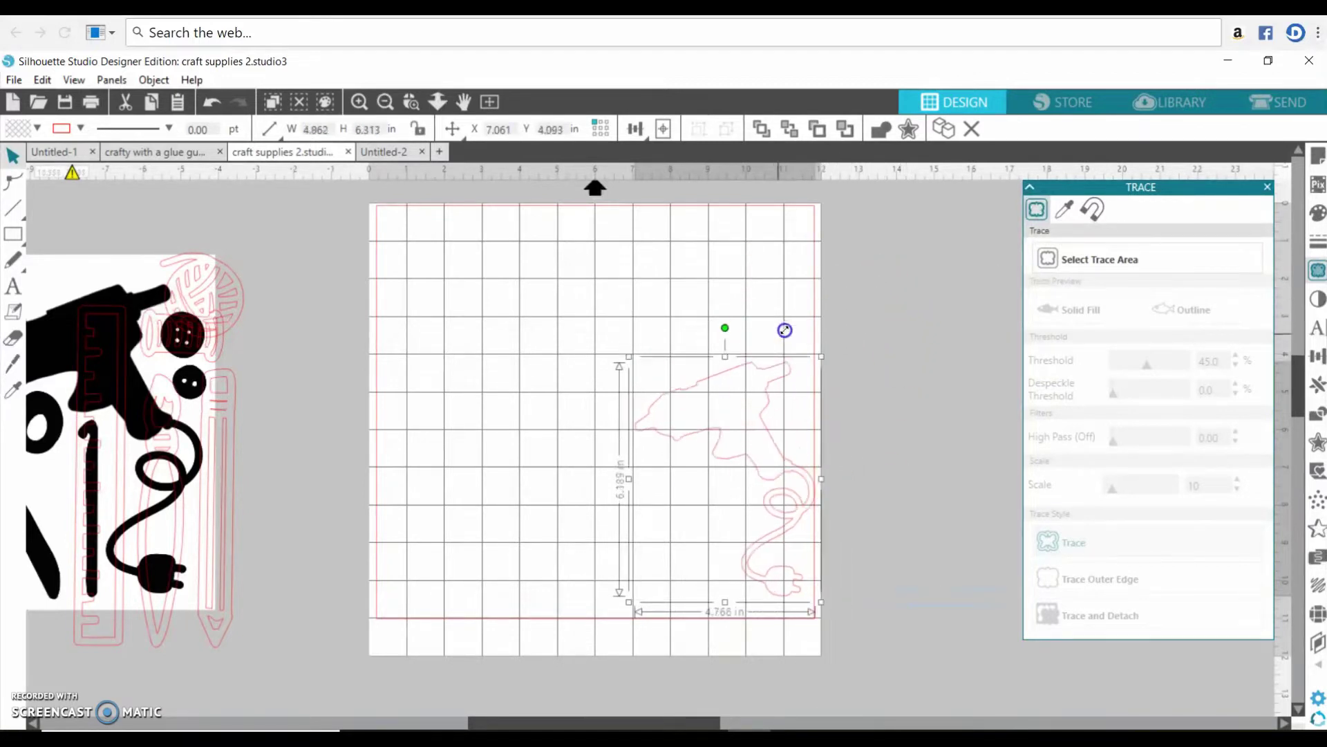
{"action": "left_click", "coordinate": [754, 383]}
{"action": "left_click_drag", "start_coordinate": [754, 383], "coordinate": [644, 291]}
{"action": "right_click", "coordinate": [644, 291]}
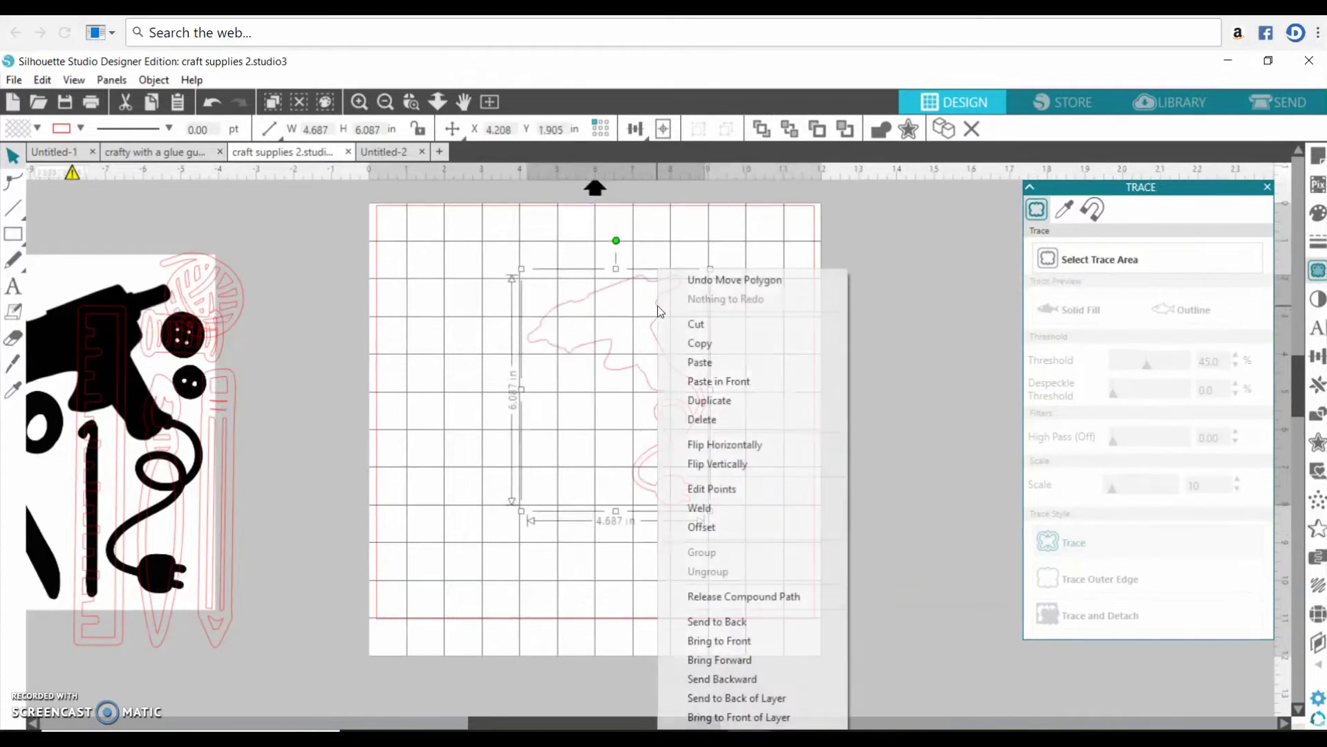
{"action": "left_click", "coordinate": [691, 281]}
Copy the scaled glue gun, paste it into the Untitled-2 document, and place it in the page's upper right area.
{"action": "right_click", "coordinate": [730, 457]}
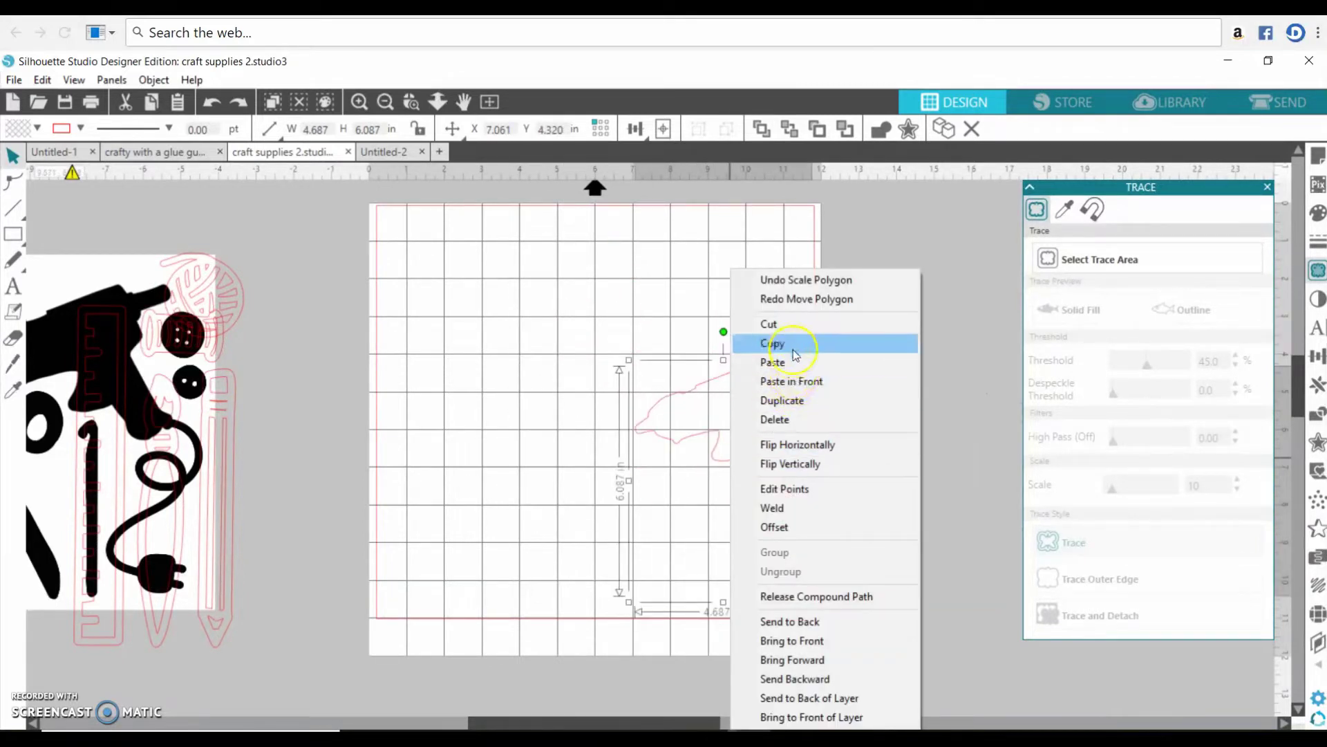
{"action": "left_click", "coordinate": [789, 339]}
{"action": "left_click", "coordinate": [384, 152]}
{"action": "right_click", "coordinate": [202, 318]}
{"action": "left_click", "coordinate": [242, 396]}
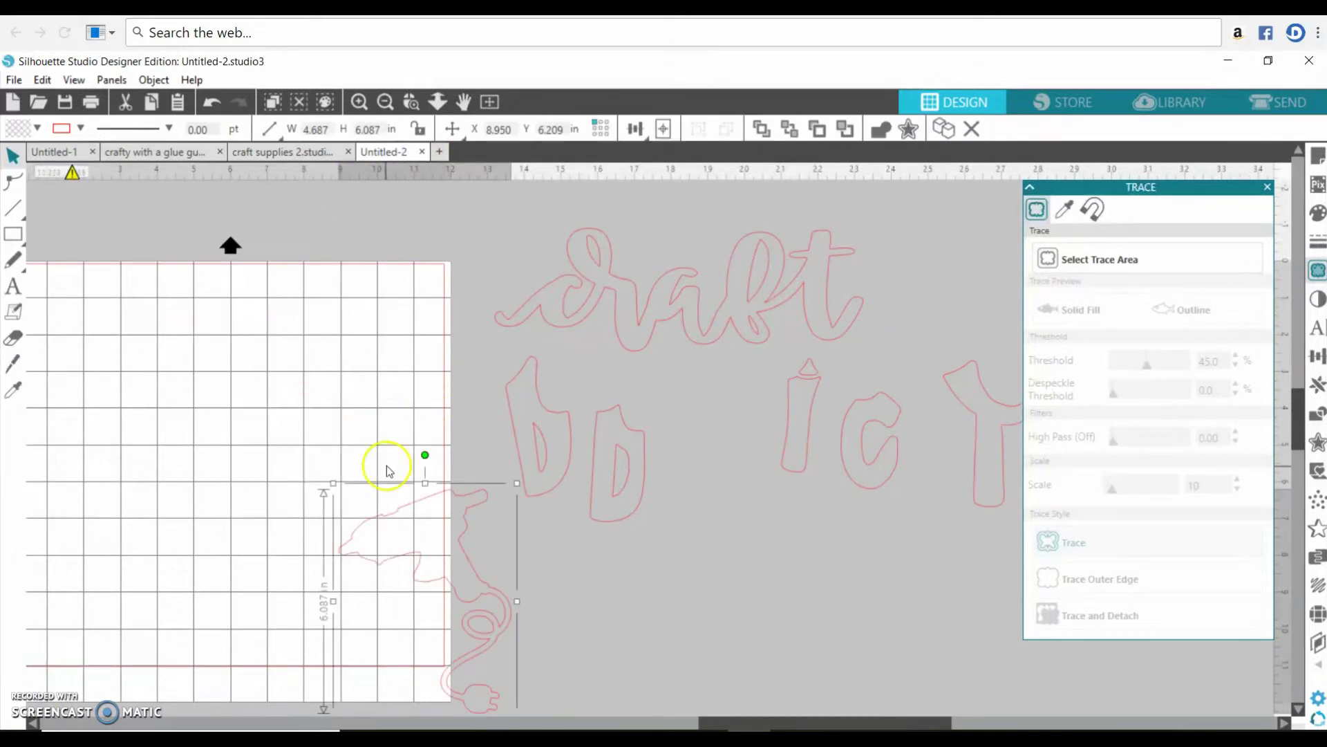
{"action": "left_click_drag", "start_coordinate": [345, 355], "coordinate": [288, 273]}
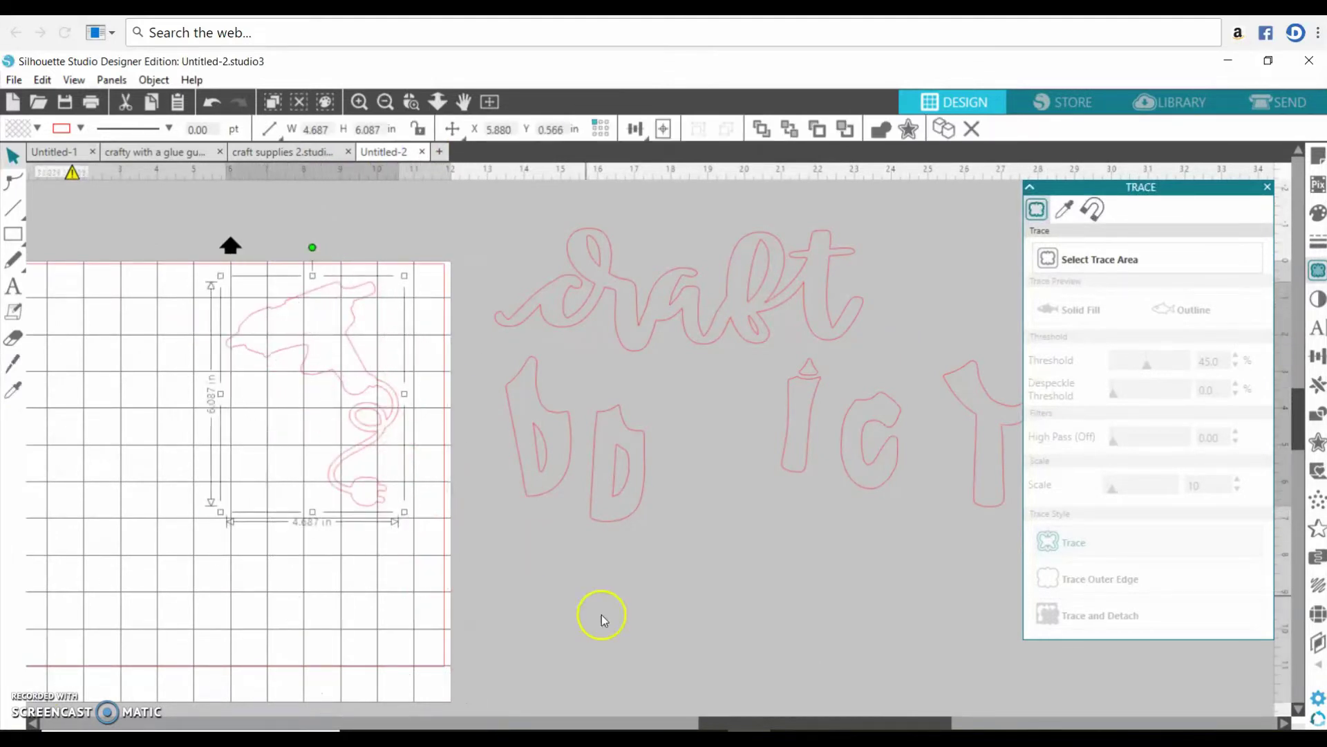
Place the word "craft" across the page and shift the glue gun so the two shapes overlap at the final "t".
{"action": "left_click_drag", "start_coordinate": [727, 722], "coordinate": [661, 724]}
{"action": "left_click_drag", "start_coordinate": [714, 320], "coordinate": [180, 456]}
{"action": "left_click_drag", "start_coordinate": [509, 346], "coordinate": [551, 338]}
{"action": "left_click", "coordinate": [480, 385]}
{"action": "left_click", "coordinate": [461, 394]}
{"action": "left_click_drag", "start_coordinate": [461, 394], "coordinate": [495, 387]}
Place the first "D" and the "A" side by side beneath the start of the word "craft".
{"action": "left_click_drag", "start_coordinate": [691, 388], "coordinate": [267, 480]}
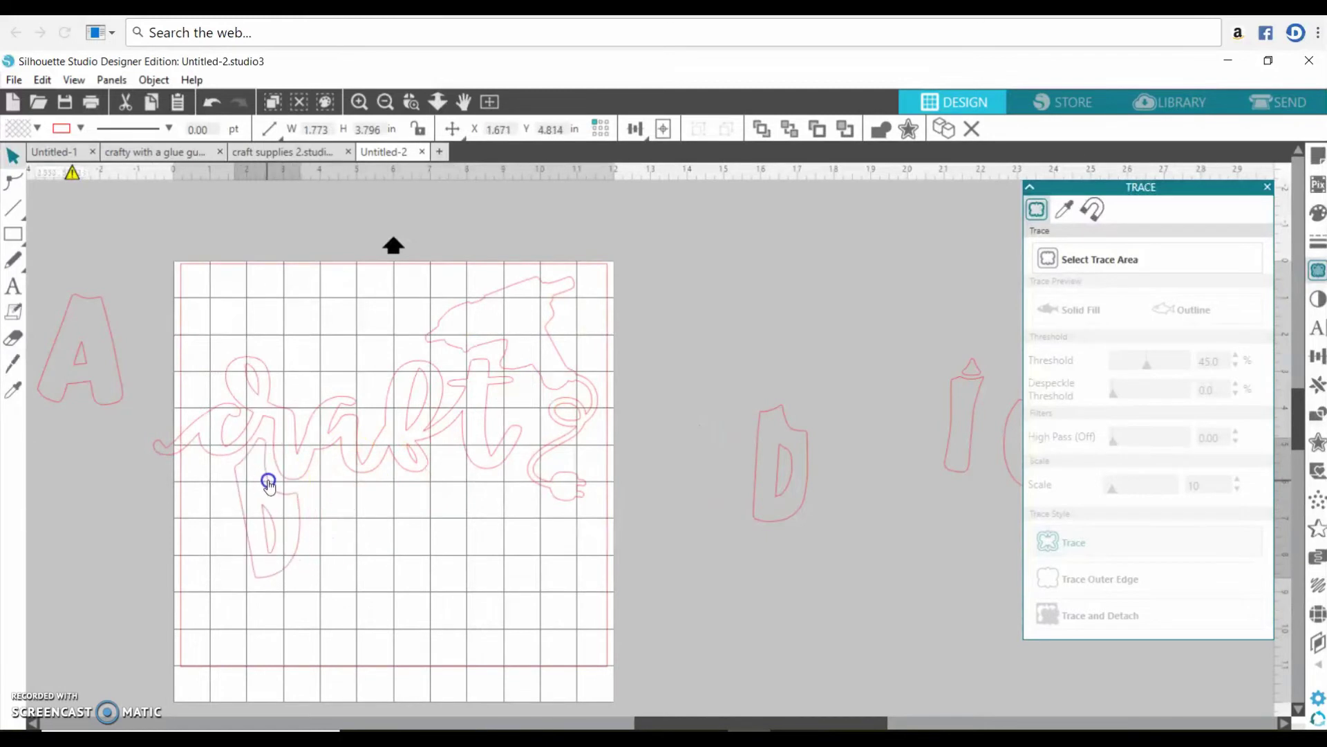
{"action": "left_click_drag", "start_coordinate": [124, 394], "coordinate": [237, 555]}
{"action": "left_click", "coordinate": [895, 453]}
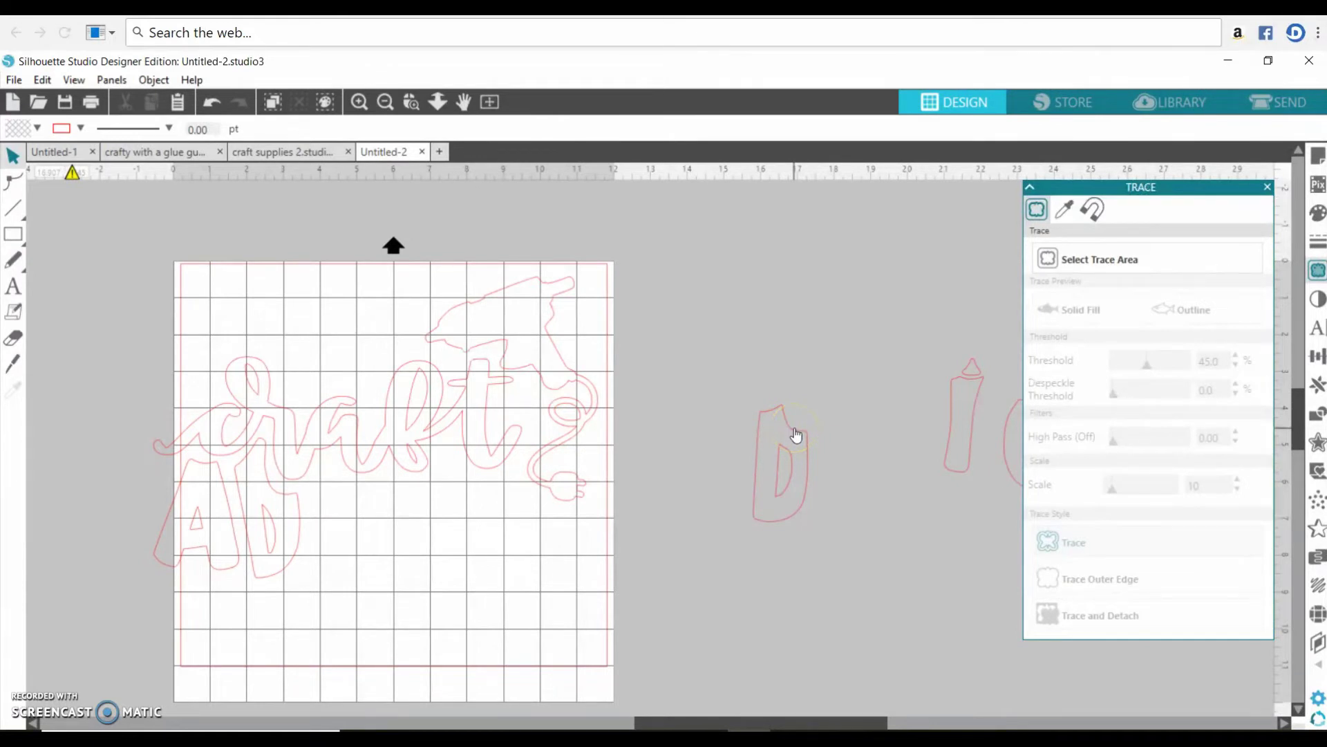
Bring the original craft supplies image onto the page of craft supplies 2 for viewing, and return it off the page.
{"action": "left_click", "coordinate": [275, 158]}
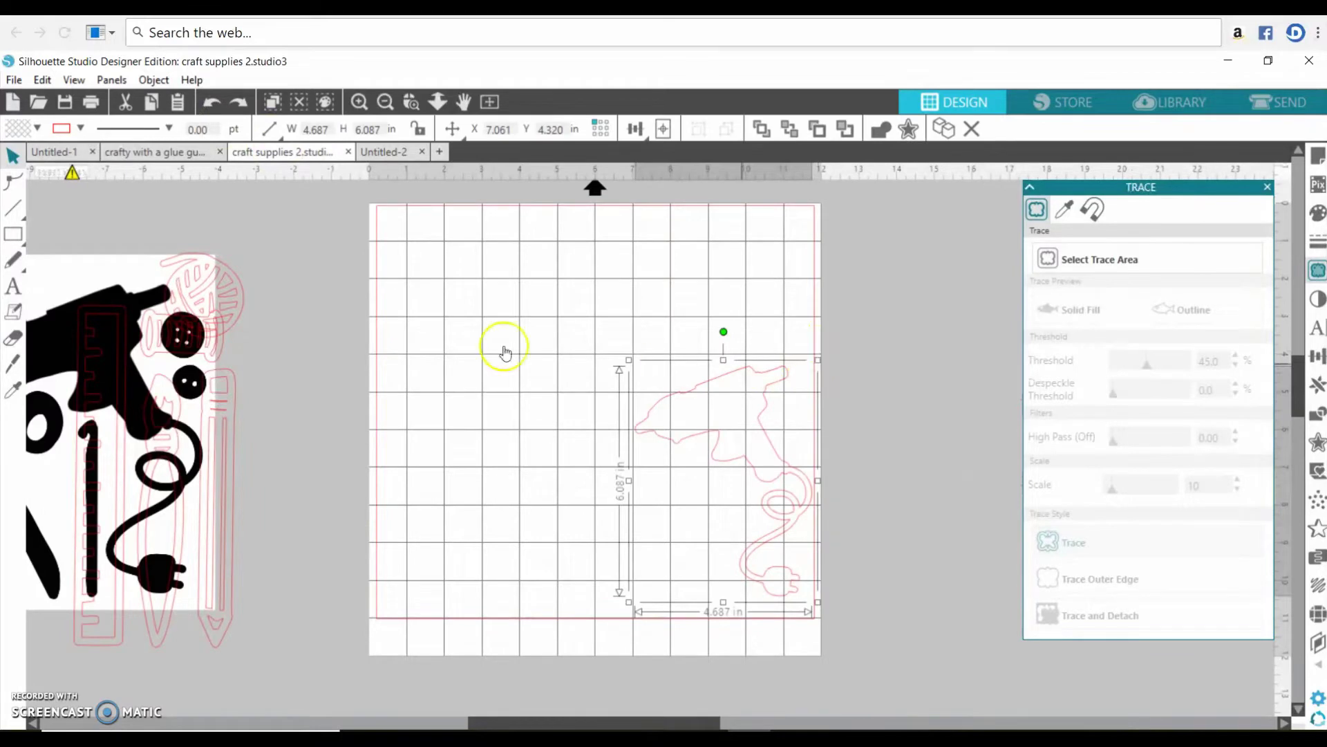
{"action": "left_click", "coordinate": [60, 279]}
{"action": "left_click_drag", "start_coordinate": [60, 280], "coordinate": [599, 267]}
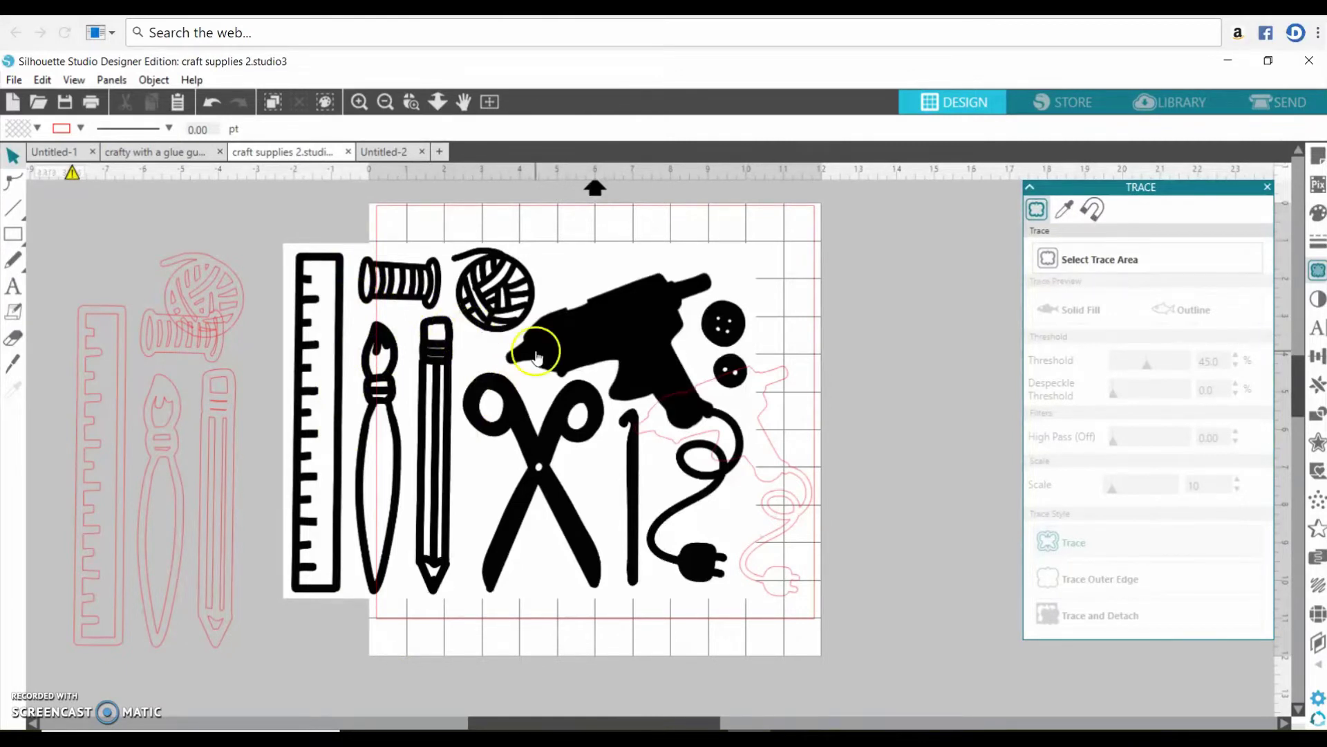
{"action": "mouse_move", "coordinate": [538, 346]}
{"action": "left_mouse_down"}
{"action": "mouse_move", "coordinate": [263, 359]}
{"action": "mouse_move", "coordinate": [148, 343]}
{"action": "left_mouse_up"}
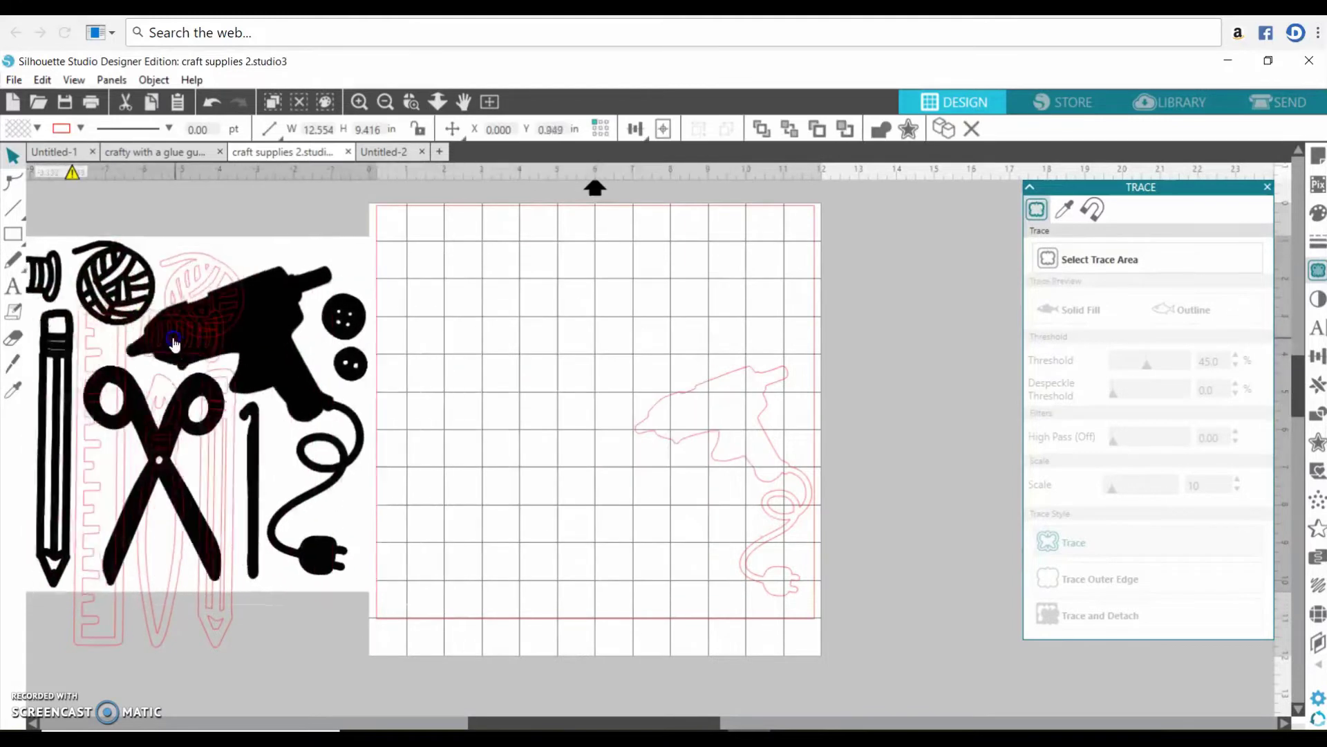
{"action": "left_click", "coordinate": [521, 304]}
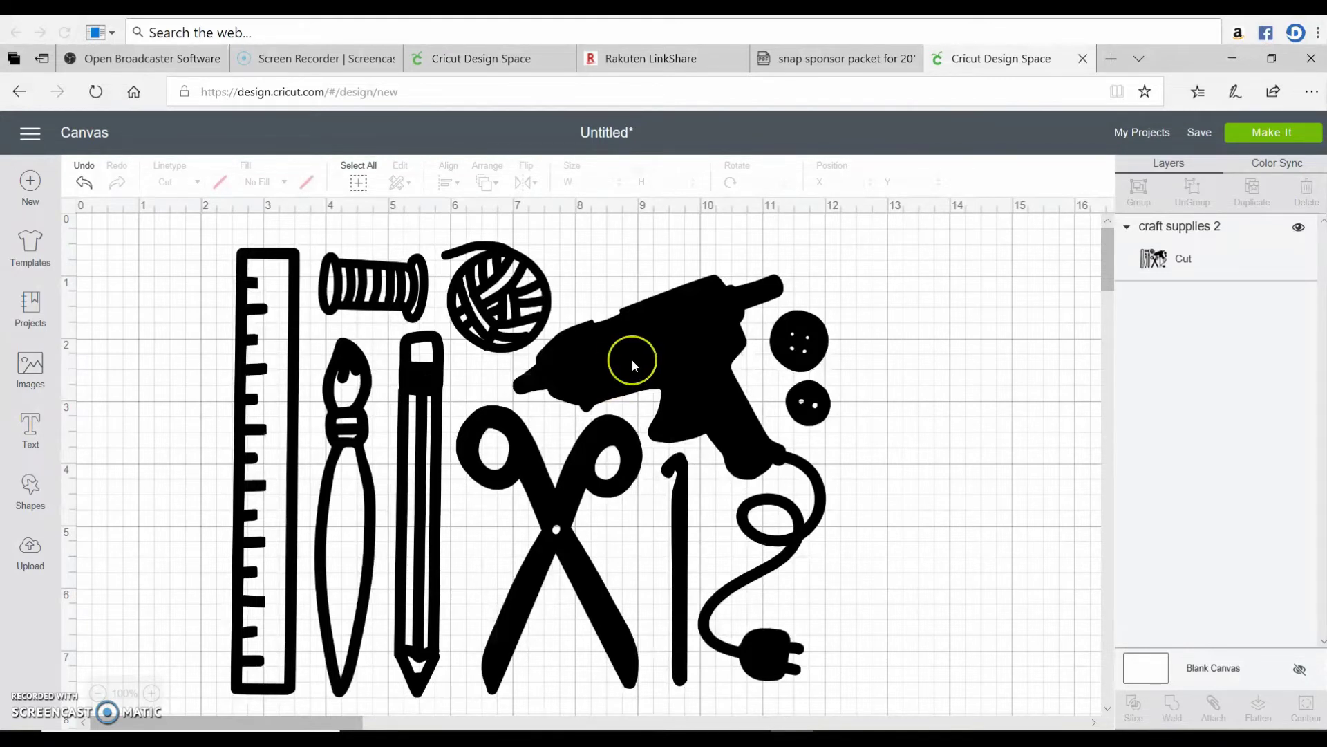
Examine the recently uploaded images in Cricut Design Space, and return to the canvas.
{"action": "left_click", "coordinate": [30, 553]}
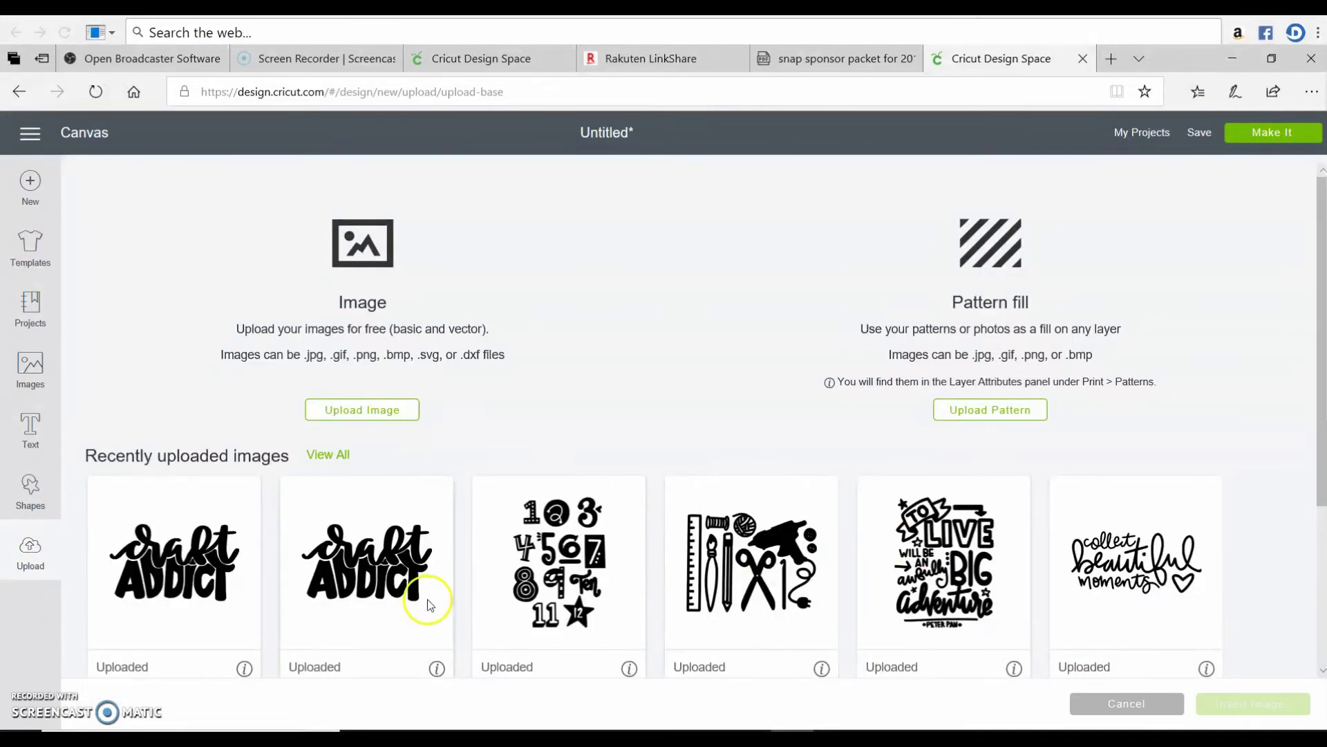
{"action": "scroll", "coordinate": [359, 608], "scroll_direction": "down", "scroll_amount": 2}
{"action": "scroll", "coordinate": [459, 551], "scroll_direction": "up", "scroll_amount": 2}
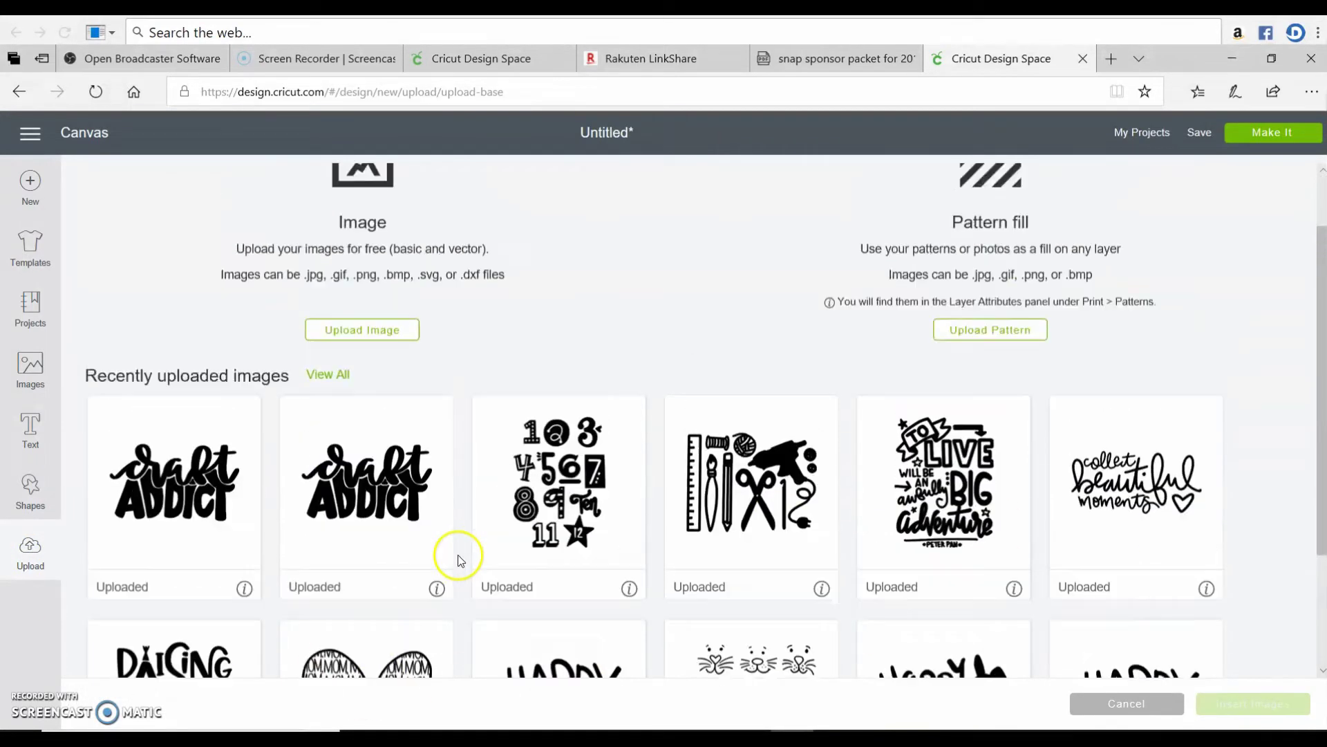
{"action": "left_click", "coordinate": [1239, 698]}
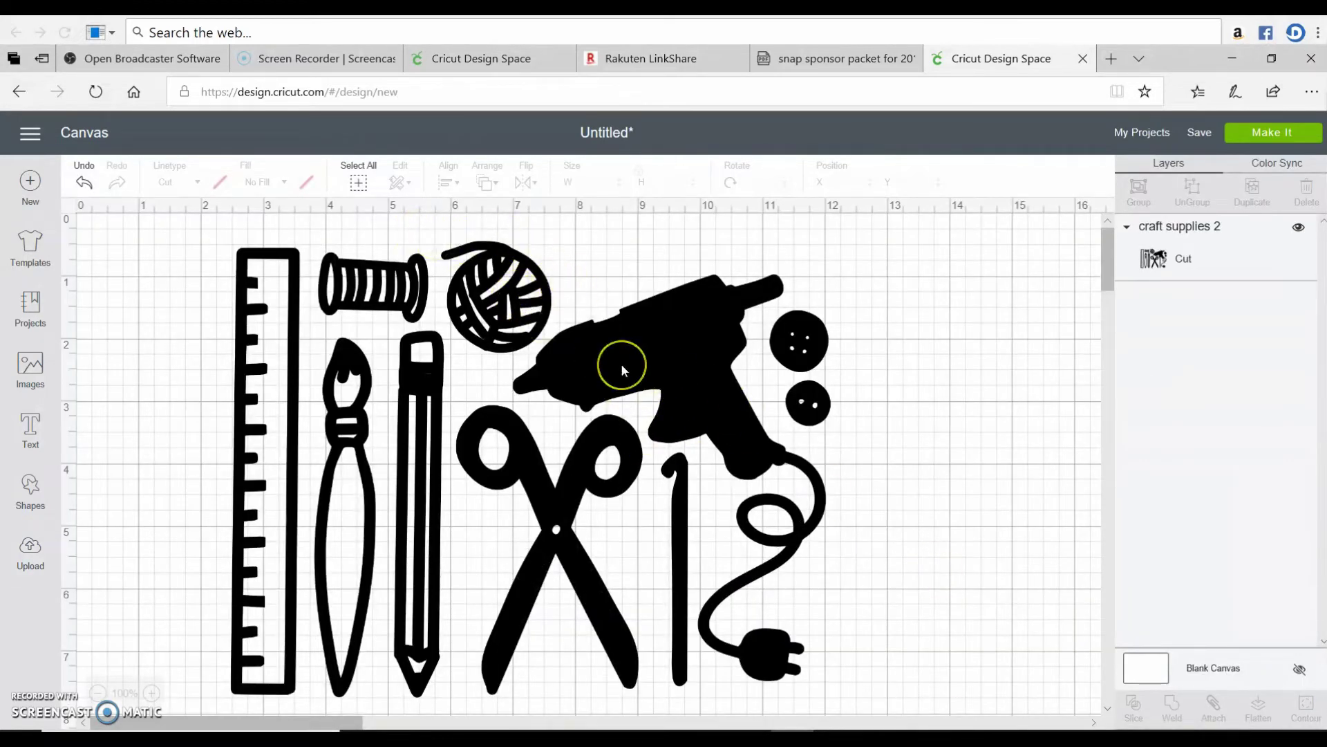
Select the craft supplies image on the canvas.
{"action": "left_click", "coordinate": [622, 368]}
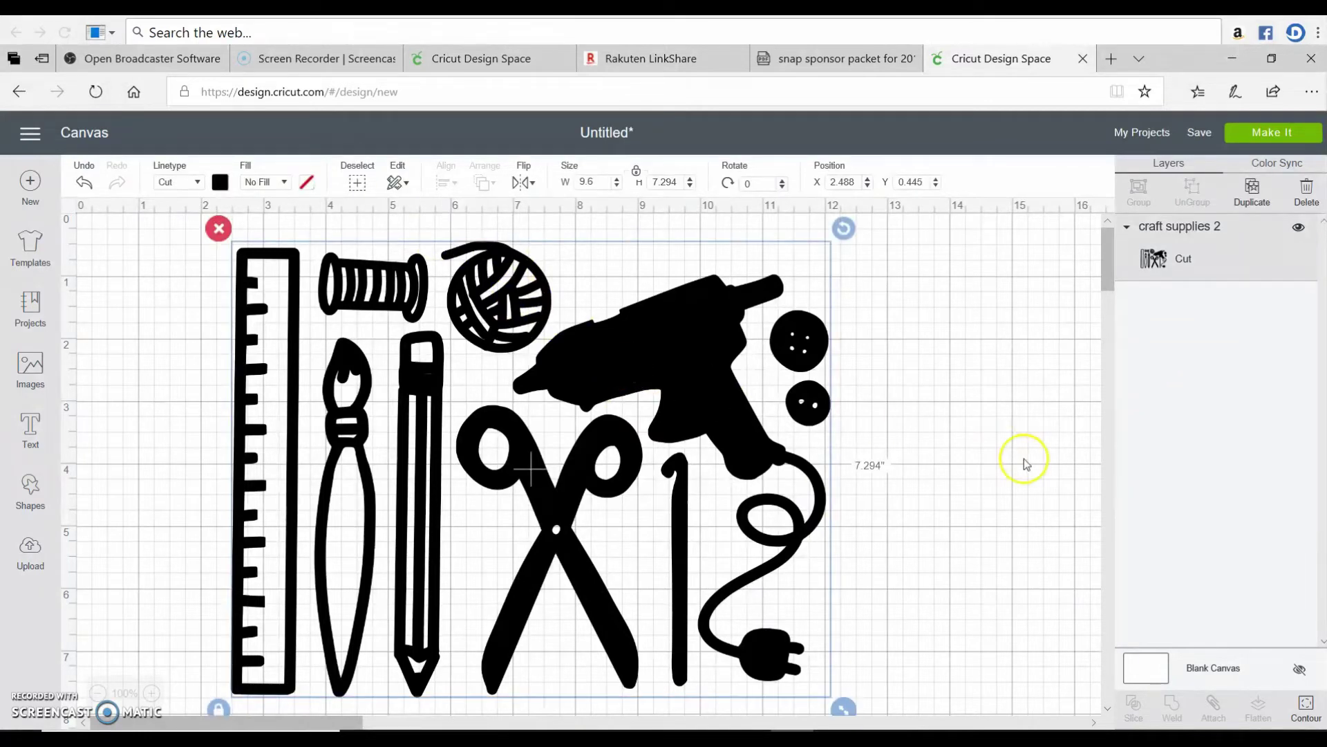